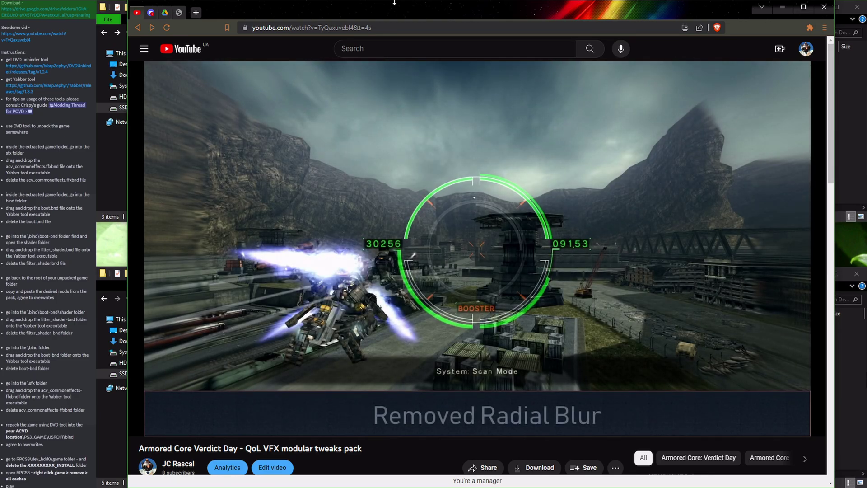
- Read the mod pack video's description, then switch to the Discord PCVD modding thread
{"action": "scroll", "coordinate": [387, 240], "scroll_direction": "down", "scroll_amount": 5}
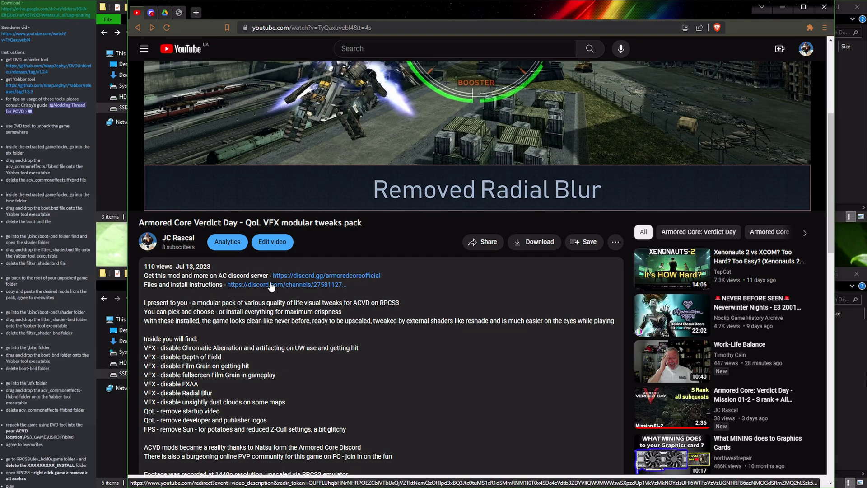
{"action": "left_click", "coordinate": [148, 13]}
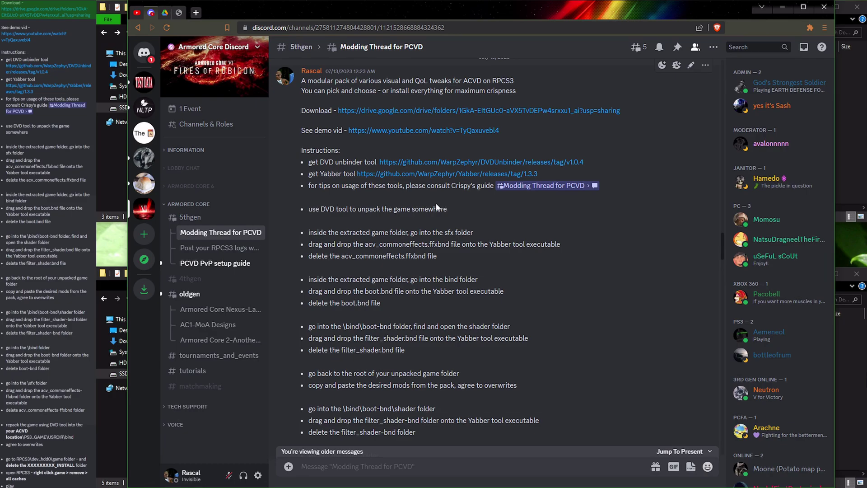
- Check the thread's pinned messages, then open the mod's Google Drive download link in a new tab
{"action": "mouse_move", "coordinate": [173, 217]}
{"action": "left_click", "coordinate": [677, 47]}
{"action": "scroll", "coordinate": [621, 185], "scroll_direction": "down", "scroll_amount": 3}
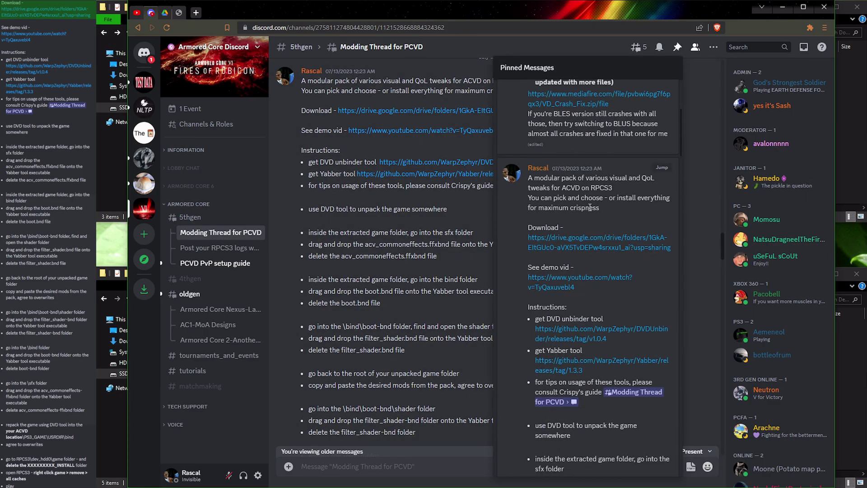
{"action": "left_click", "coordinate": [362, 218]}
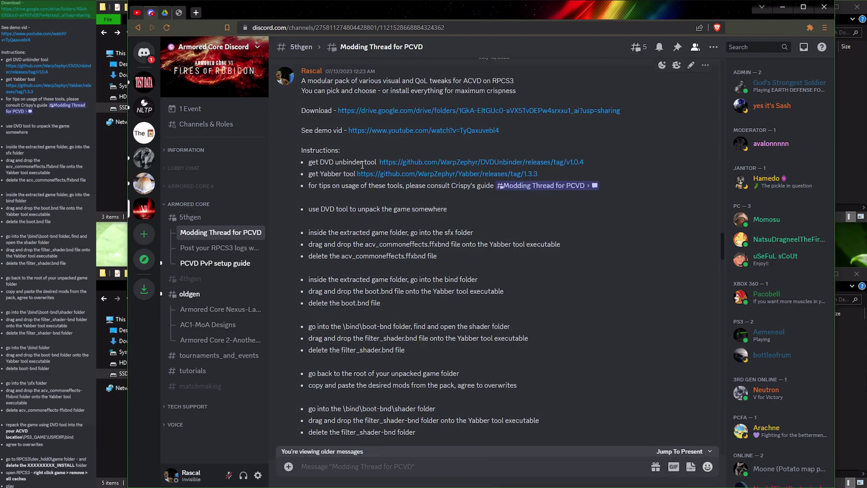
{"action": "middle_click", "coordinate": [358, 114]}
- Download the All-in-one for VFX + QoL folder as an 11.2 KB zip and close Drive
{"action": "left_click", "coordinate": [191, 9]}
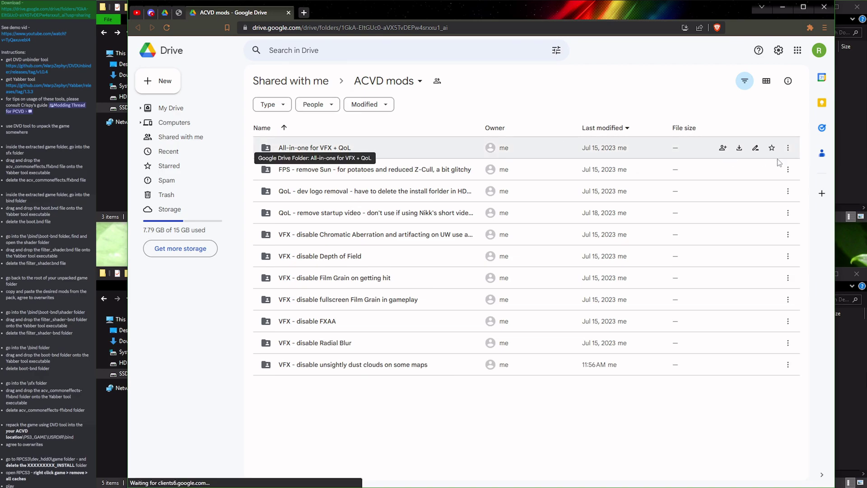
{"action": "left_click", "coordinate": [739, 148]}
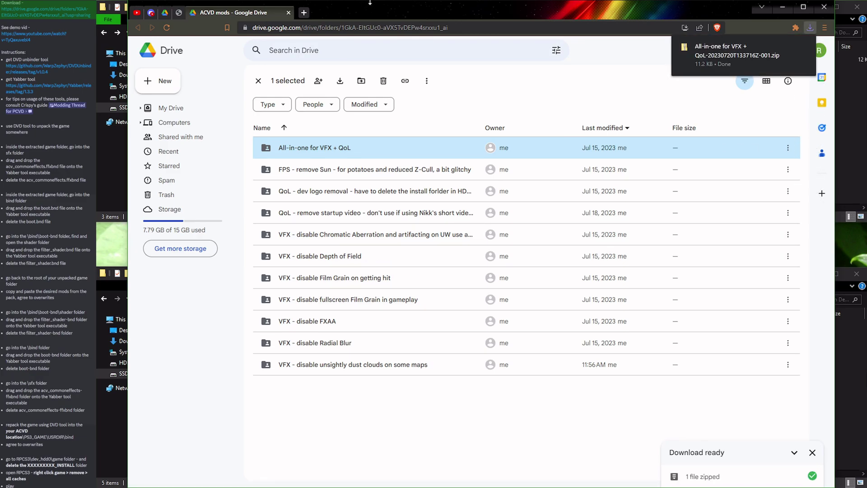
{"action": "left_click", "coordinate": [288, 13]}
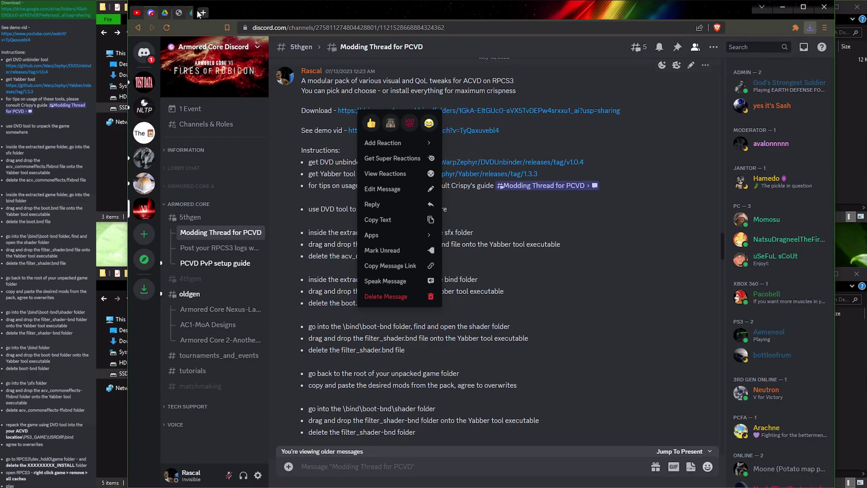
- Download DVDUnbinder_1.0.4.zip from its GitHub release page
{"action": "left_click", "coordinate": [547, 225]}
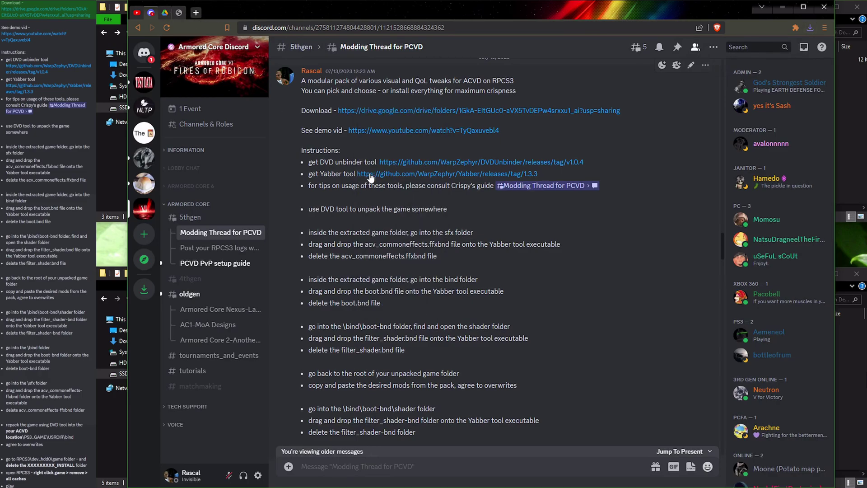
{"action": "left_click", "coordinate": [397, 163]}
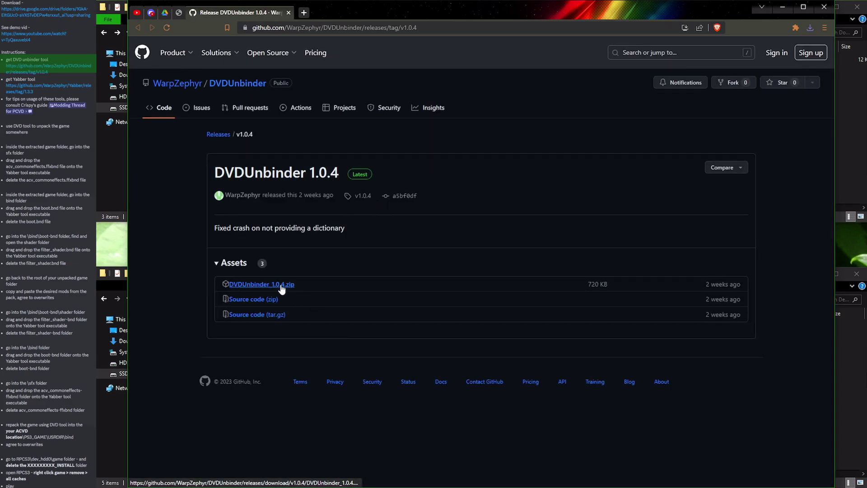
{"action": "left_click", "coordinate": [281, 288]}
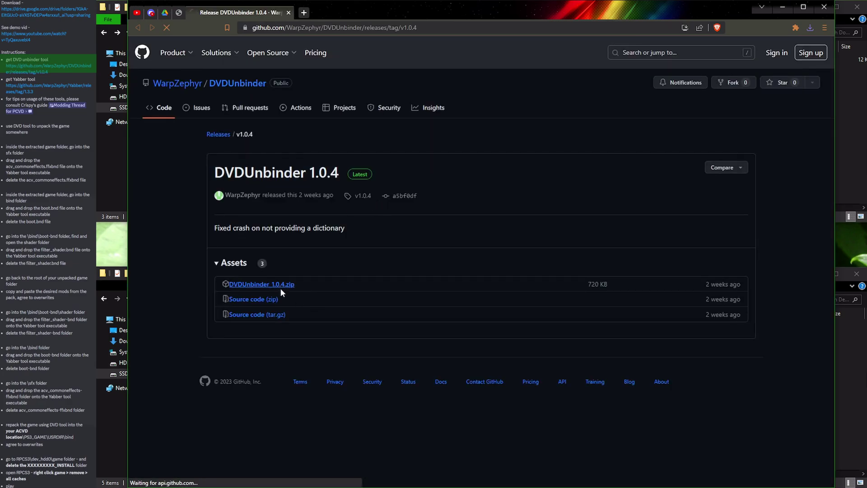
{"action": "left_click", "coordinate": [289, 13]}
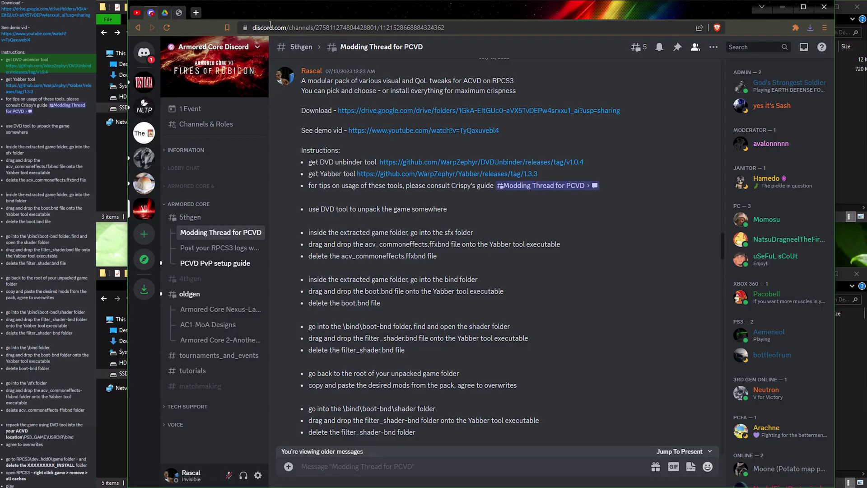
- Download Yabber_1.3.3.zip from its GitHub release page
{"action": "left_click", "coordinate": [367, 178]}
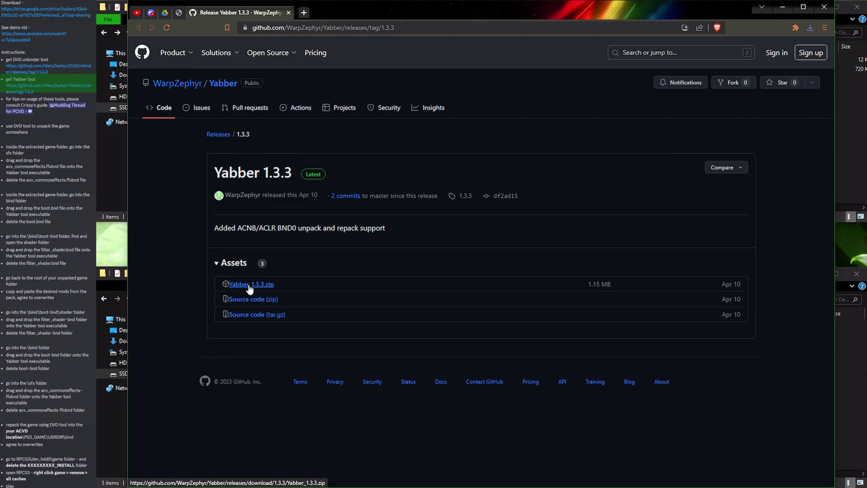
{"action": "left_click", "coordinate": [248, 285]}
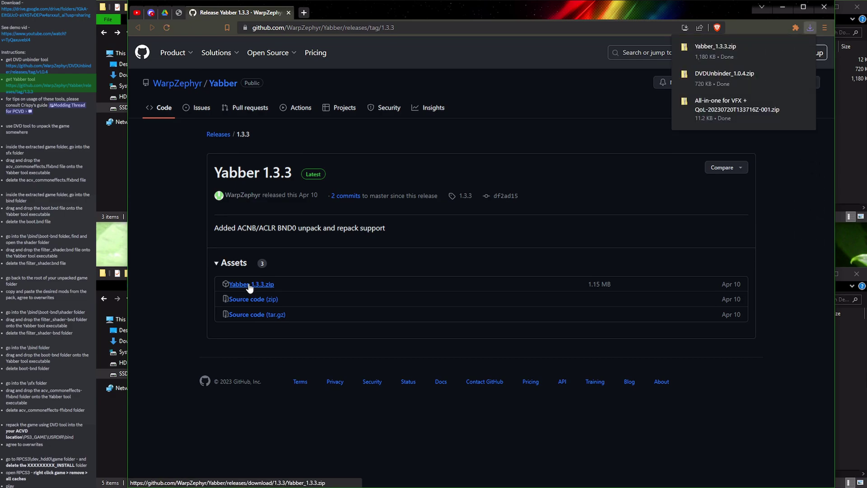
{"action": "left_click", "coordinate": [289, 12]}
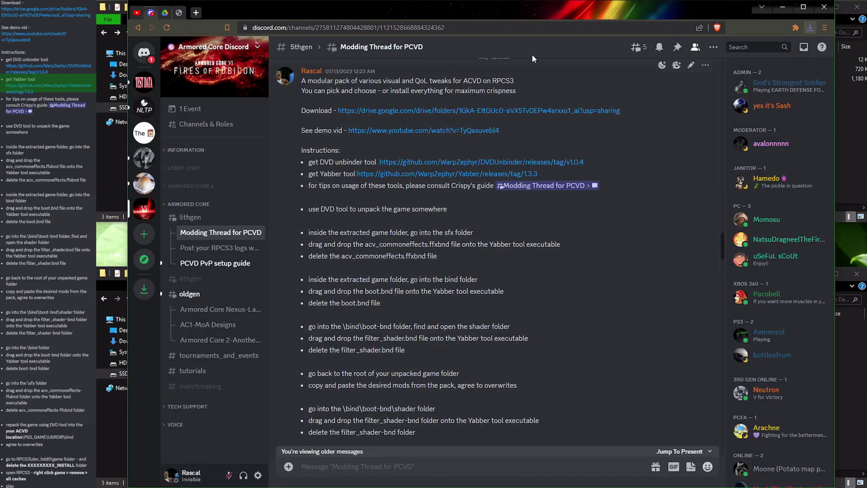
- Extract the three zips in Downloads into their own folders with 7-Zip's Extract to "*\"
{"action": "left_click", "coordinate": [791, 7]}
{"action": "left_click_drag", "start_coordinate": [661, 106], "coordinate": [673, 146]}
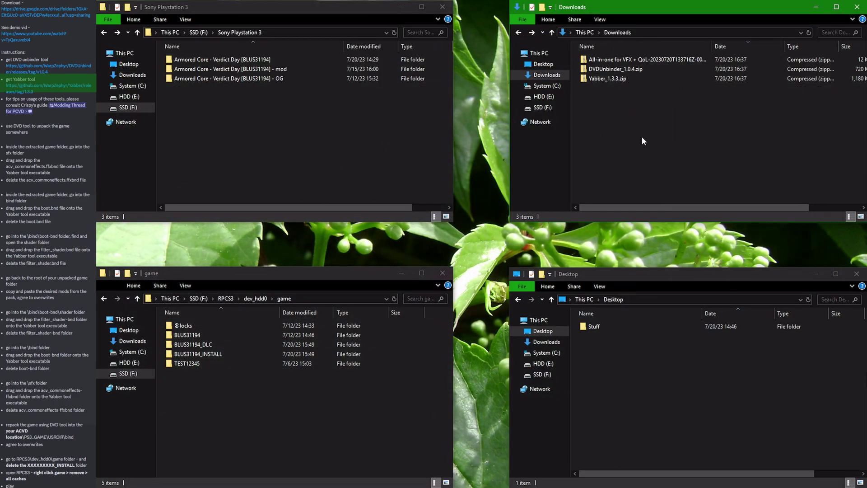
{"action": "left_click_drag", "start_coordinate": [610, 120], "coordinate": [676, 67]}
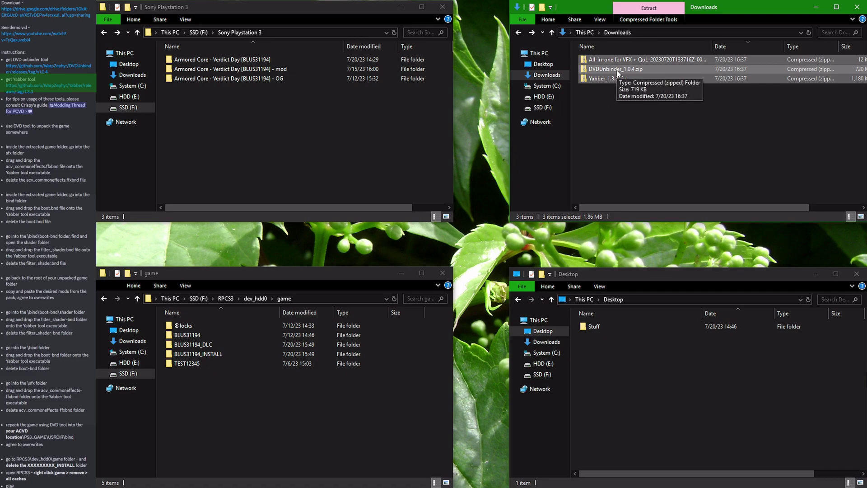
{"action": "right_click", "coordinate": [617, 72]}
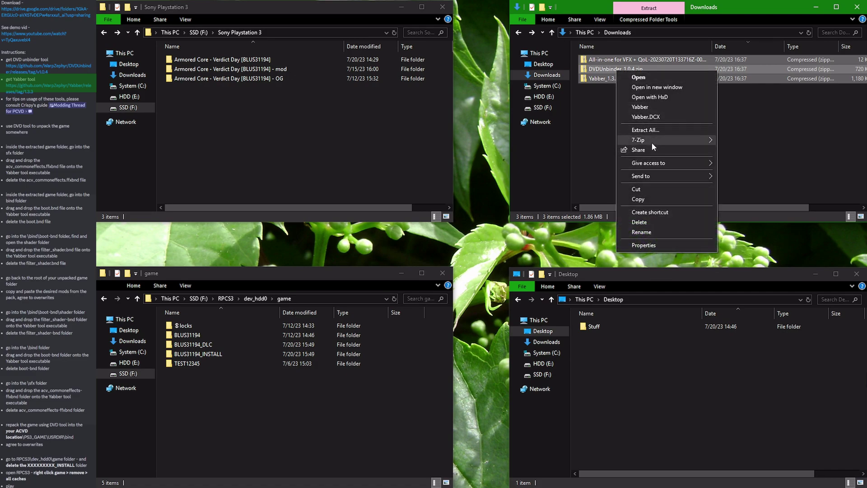
{"action": "mouse_move", "coordinate": [653, 140]}
{"action": "left_click", "coordinate": [746, 160]}
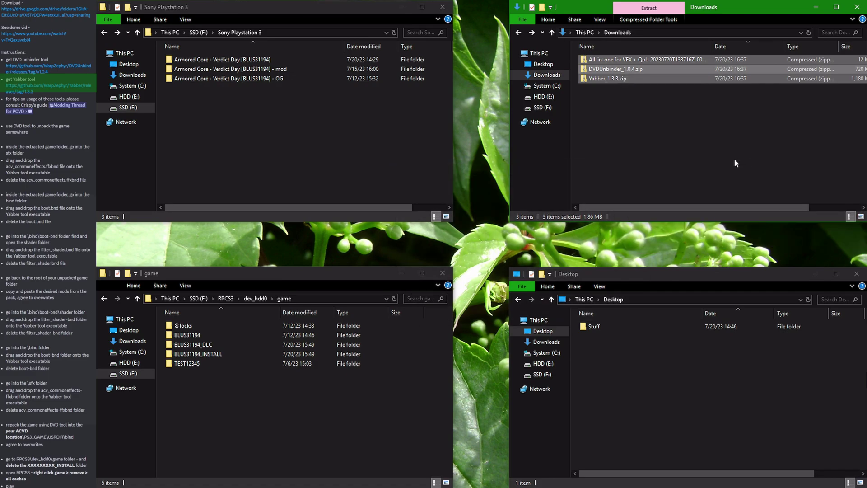
{"action": "left_click", "coordinate": [607, 134]}
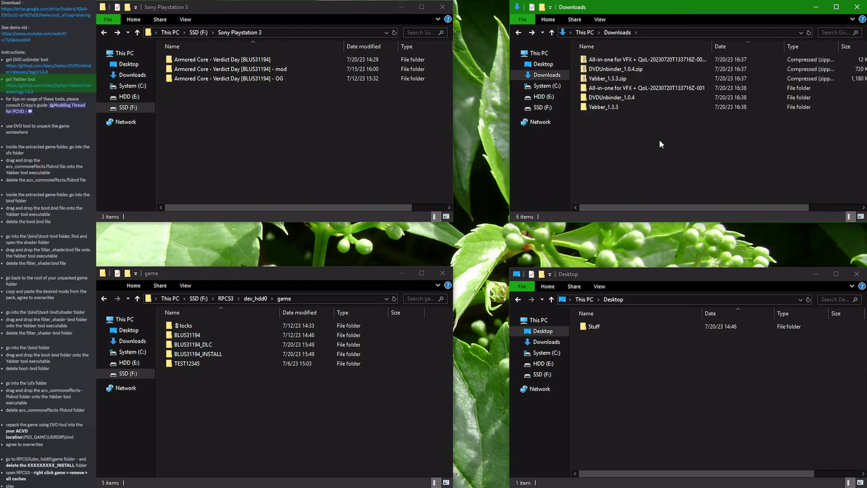
- Launch DVDUnbinder and browse to the Armored Core - Verdict Day [BLUS31194] folder on F:
{"action": "double_click", "coordinate": [629, 99]}
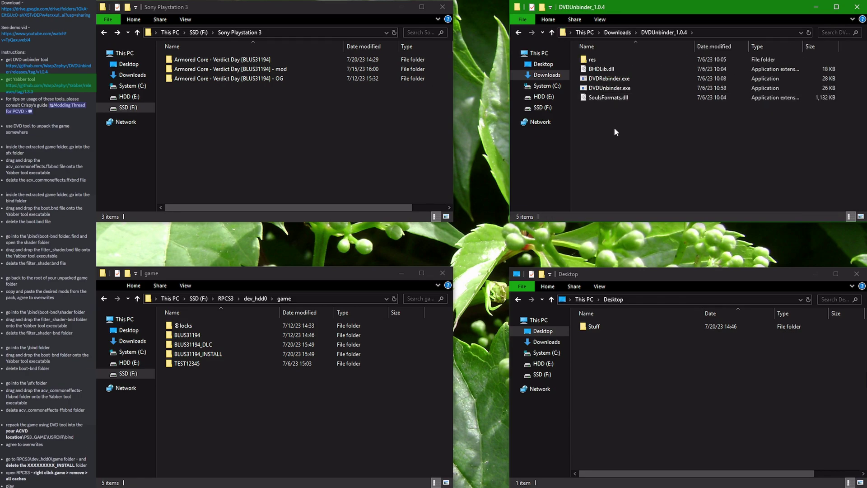
{"action": "double_click", "coordinate": [622, 88]}
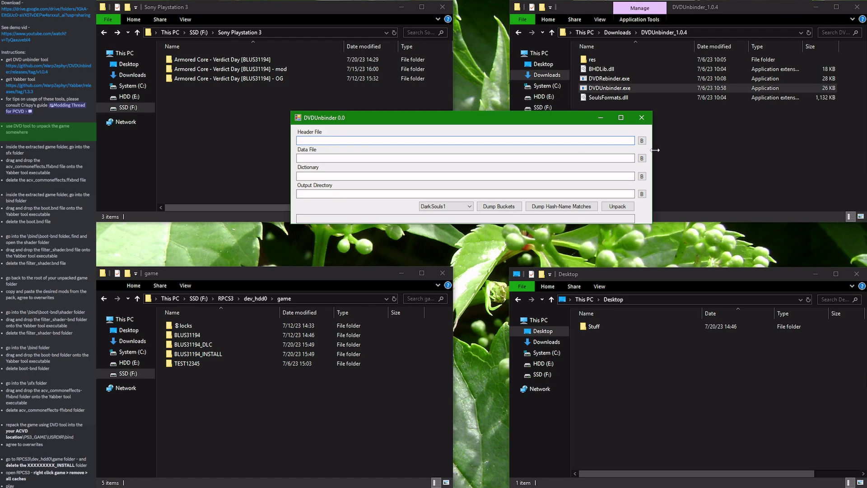
{"action": "left_click", "coordinate": [642, 141]}
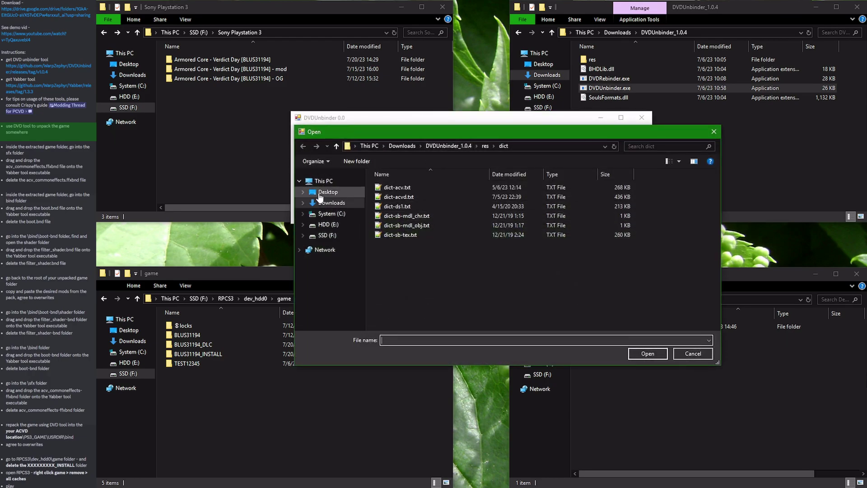
{"action": "left_click", "coordinate": [326, 236]}
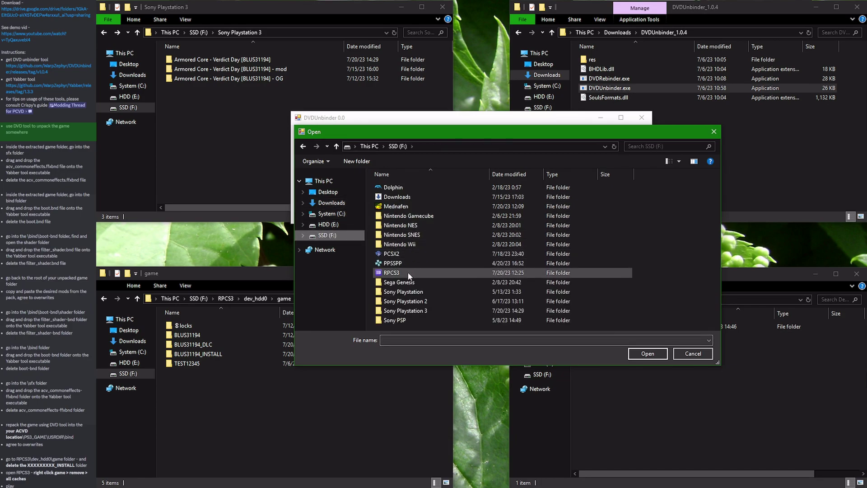
{"action": "double_click", "coordinate": [405, 310]}
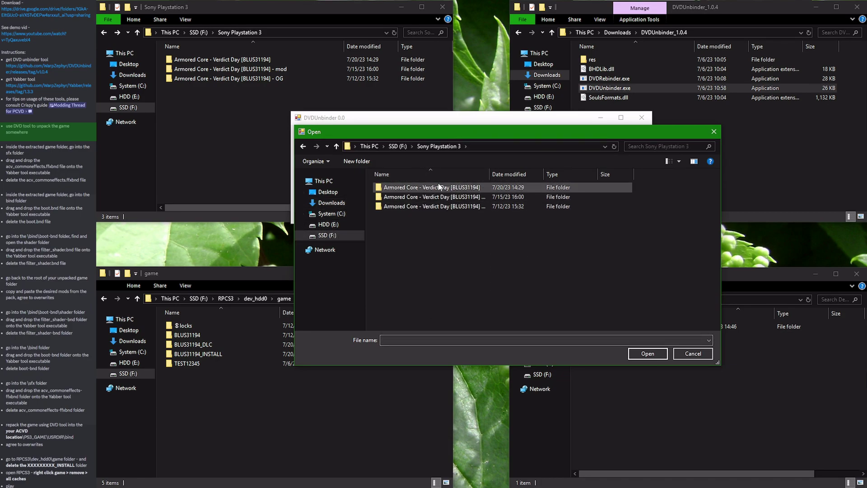
{"action": "double_click", "coordinate": [479, 186]}
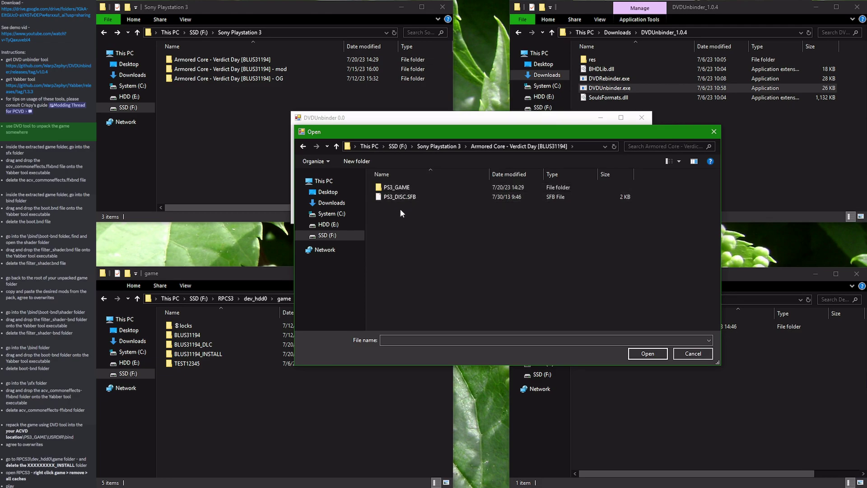
- Select dvdbnd5_layer0.bhd from PS3_GAME\USRDIR\bind as the header file
{"action": "double_click", "coordinate": [404, 188]}
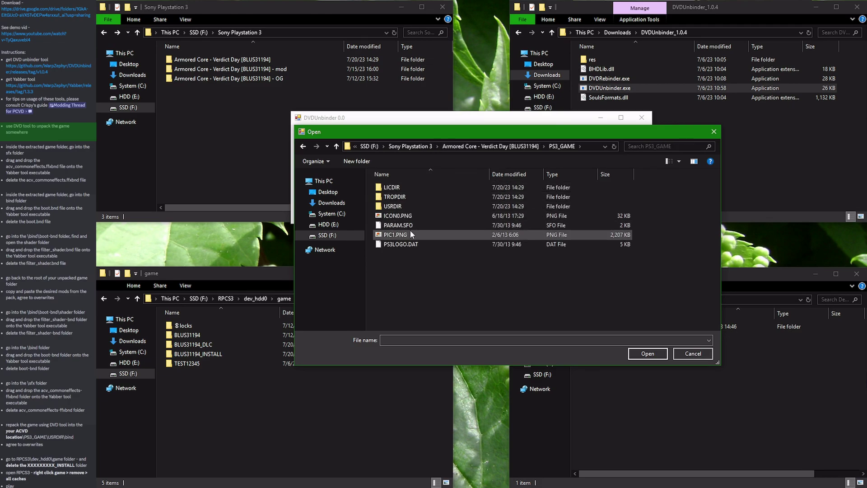
{"action": "double_click", "coordinate": [404, 206]}
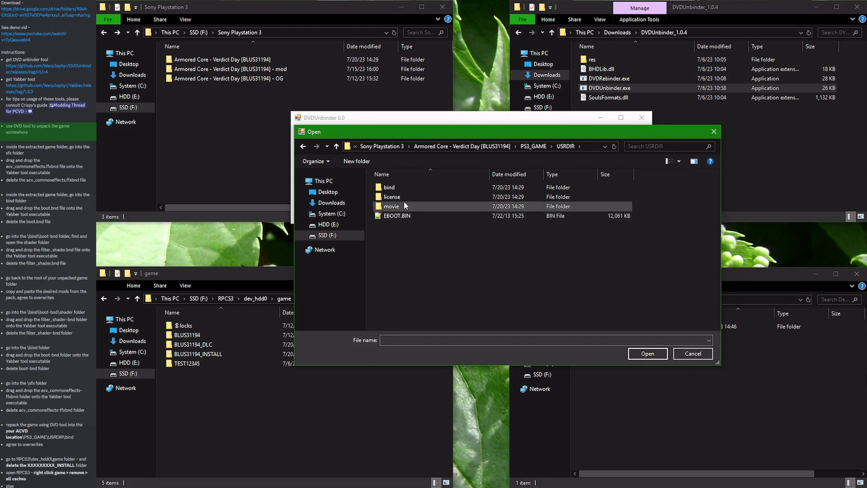
{"action": "left_click", "coordinate": [400, 187]}
{"action": "double_click", "coordinate": [400, 187]}
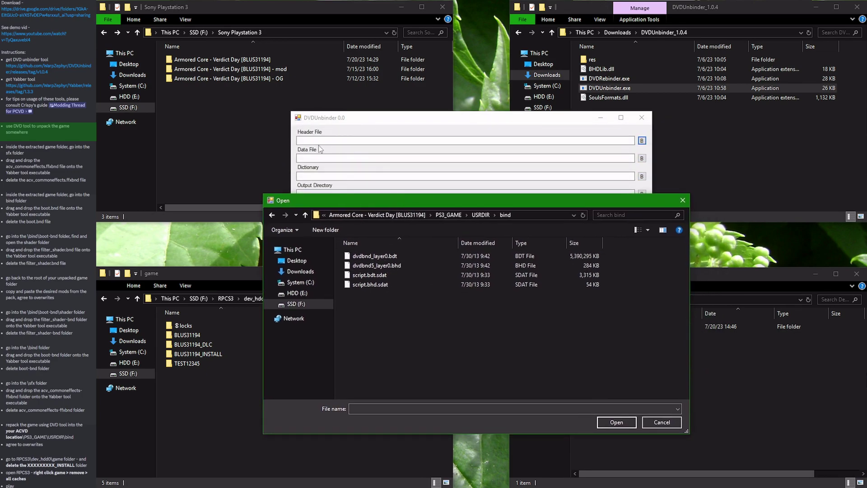
{"action": "double_click", "coordinate": [395, 268]}
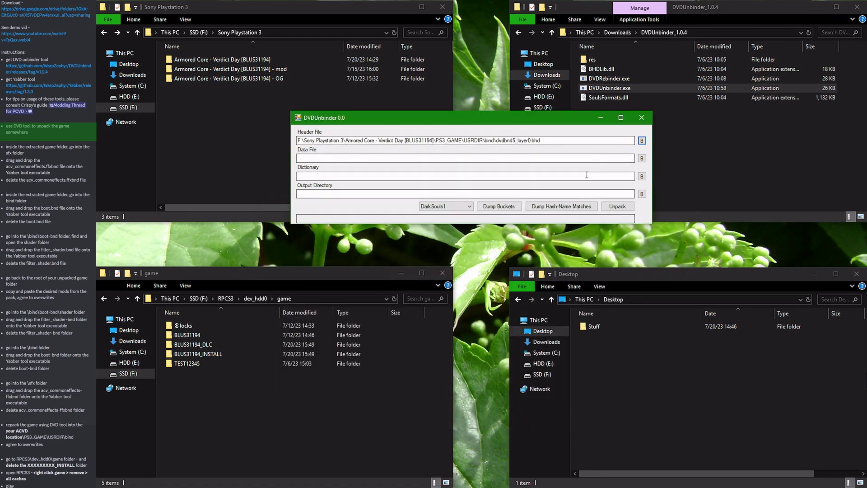
- Pick dvdbnd_layer0.bdt as data file and DVDUnbinder_1.0.4\res\dict\dict-acvd.txt as dictionary
{"action": "left_click", "coordinate": [642, 159]}
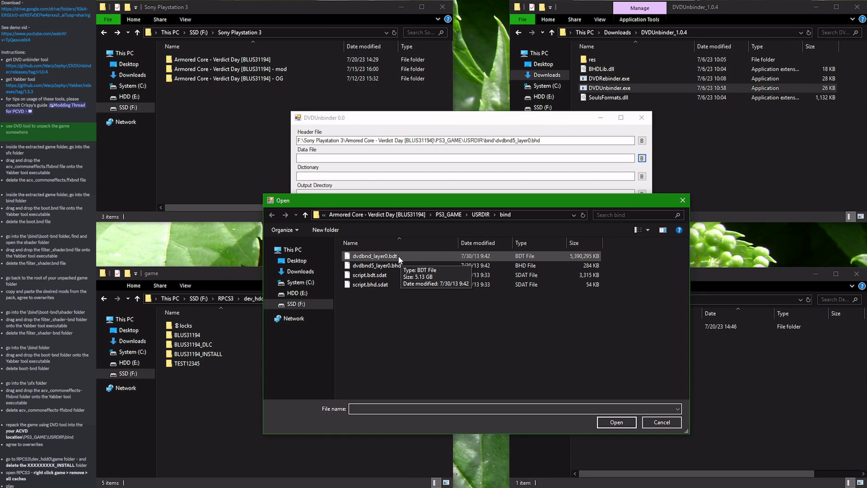
{"action": "double_click", "coordinate": [398, 256]}
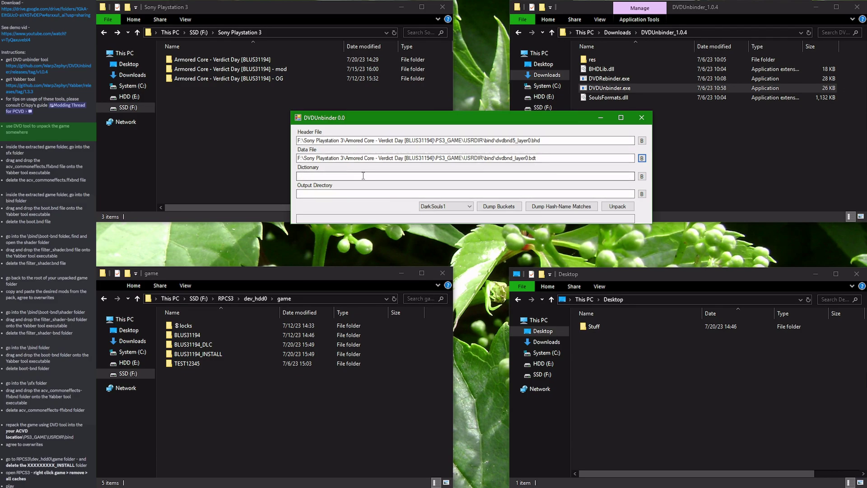
{"action": "left_click", "coordinate": [641, 176]}
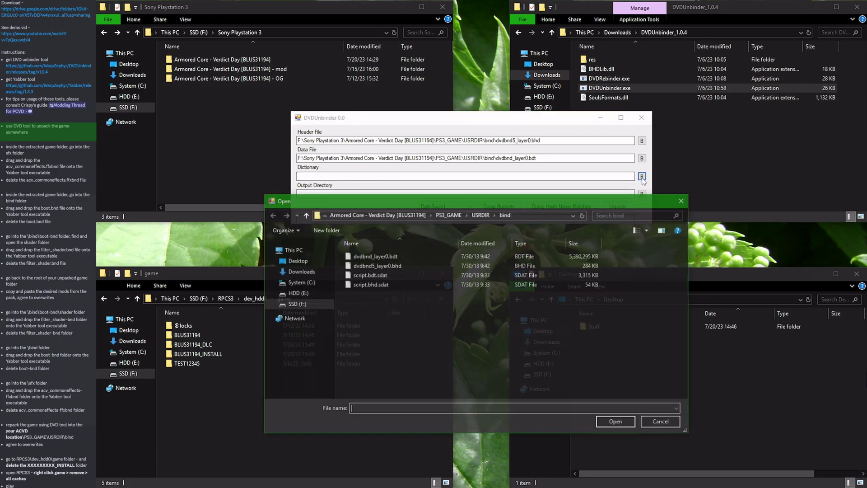
{"action": "left_click", "coordinate": [296, 271]}
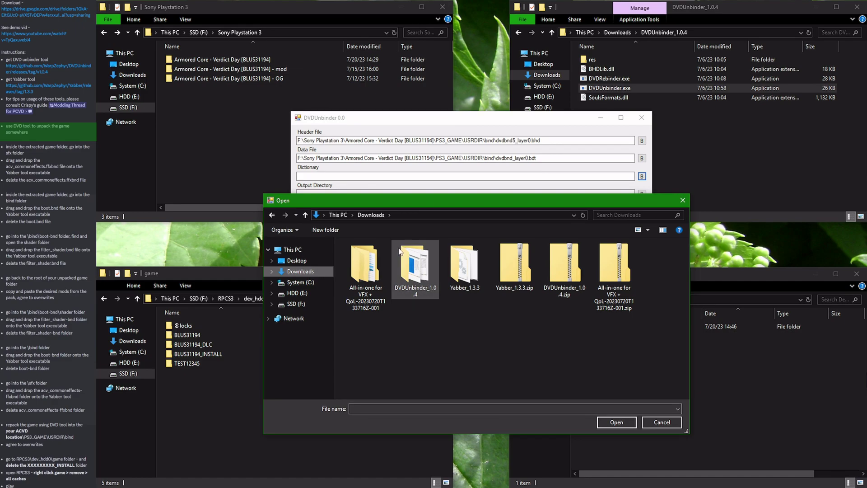
{"action": "left_click", "coordinate": [413, 264]}
{"action": "double_click", "coordinate": [430, 287]}
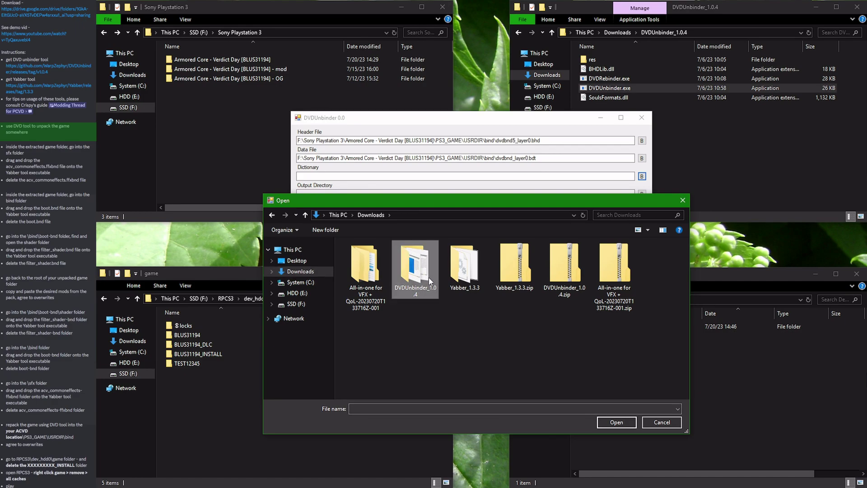
{"action": "double_click", "coordinate": [357, 257]}
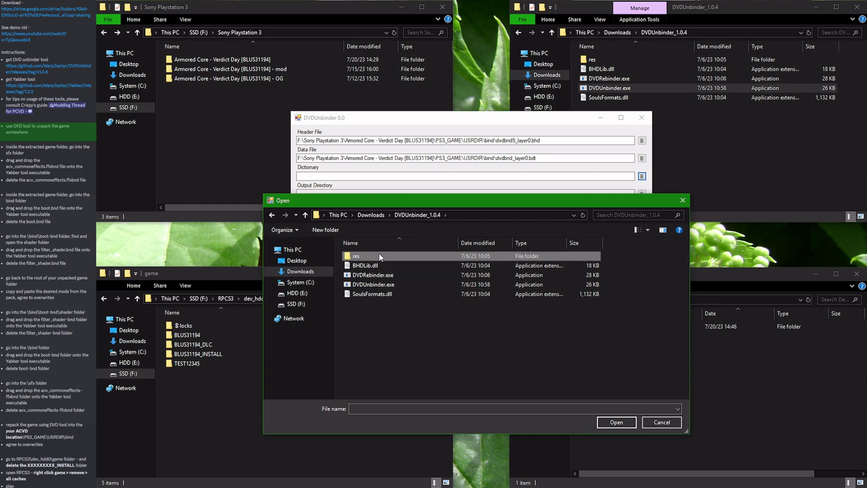
{"action": "double_click", "coordinate": [375, 256]}
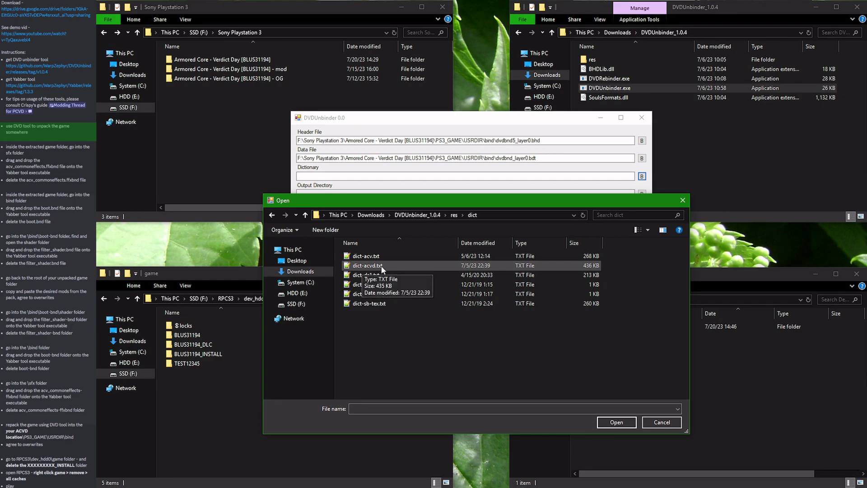
{"action": "double_click", "coordinate": [380, 266]}
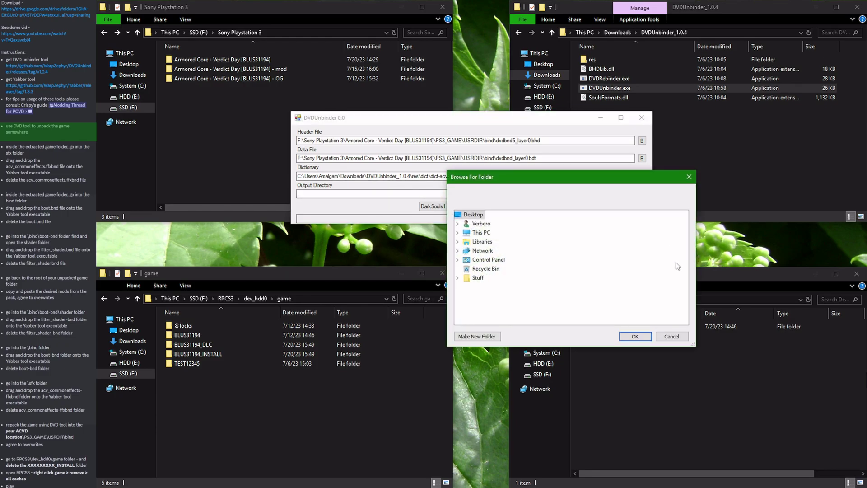
- Create a Desktop folder named ACVD_Unpacked and confirm it as the output directory
{"action": "left_click", "coordinate": [484, 337]}
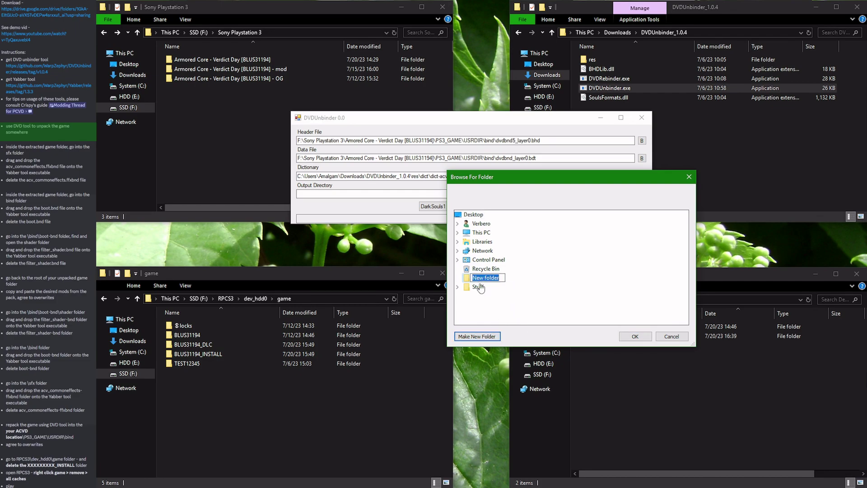
{"action": "type", "text": "ACVD_Unpacked"}
{"action": "key", "text": "Return"}
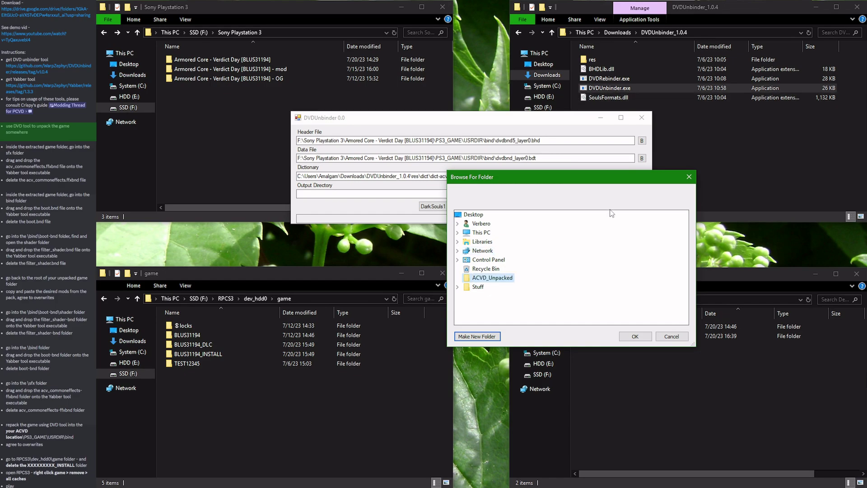
{"action": "left_click", "coordinate": [637, 340]}
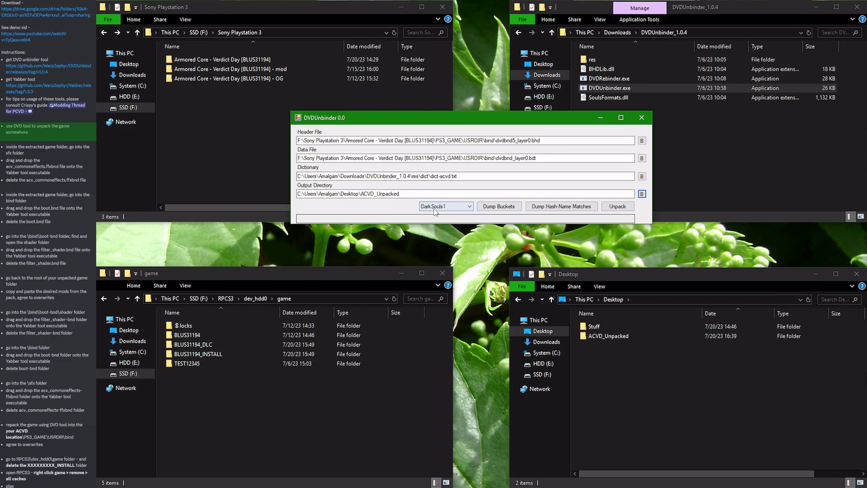
- Unpack the archive (5308 of 16931 files not found), then close DVDUnbinder
{"action": "left_click", "coordinate": [617, 207]}
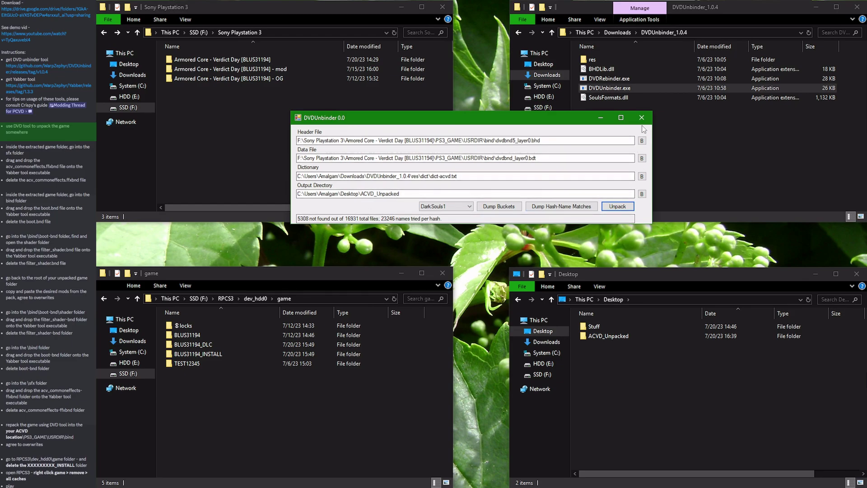
{"action": "left_click", "coordinate": [642, 118]}
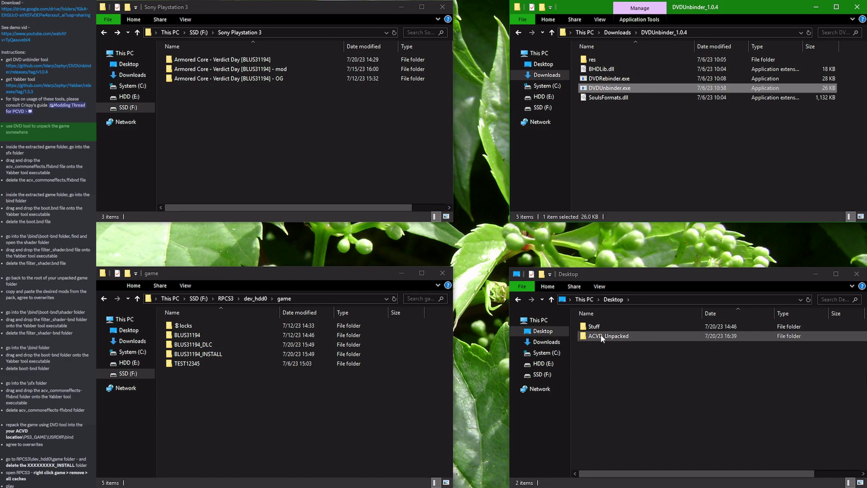
- Inspect the 16 unpacked folders in ACVD_Unpacked, then move the DVDUnbinder_1.0.4 window up to Downloads
{"action": "double_click", "coordinate": [630, 337]}
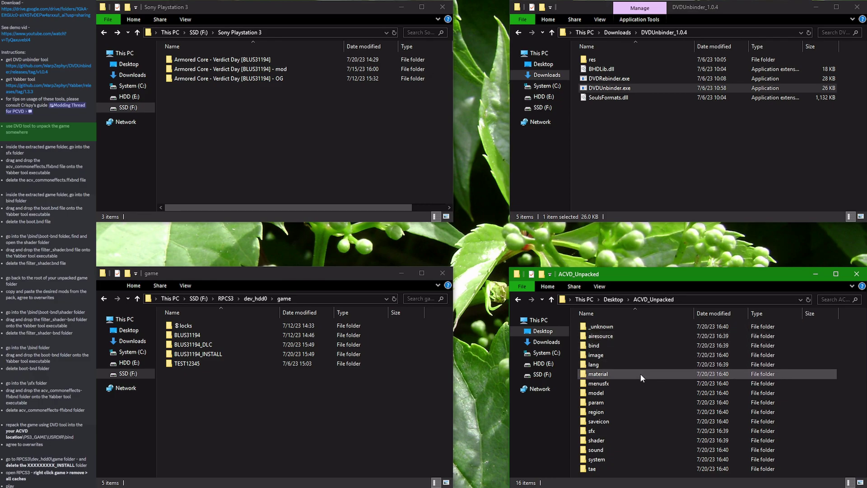
{"action": "left_click_drag", "start_coordinate": [846, 467], "coordinate": [647, 304]}
{"action": "left_click", "coordinate": [859, 406]}
{"action": "mouse_move", "coordinate": [658, 375]}
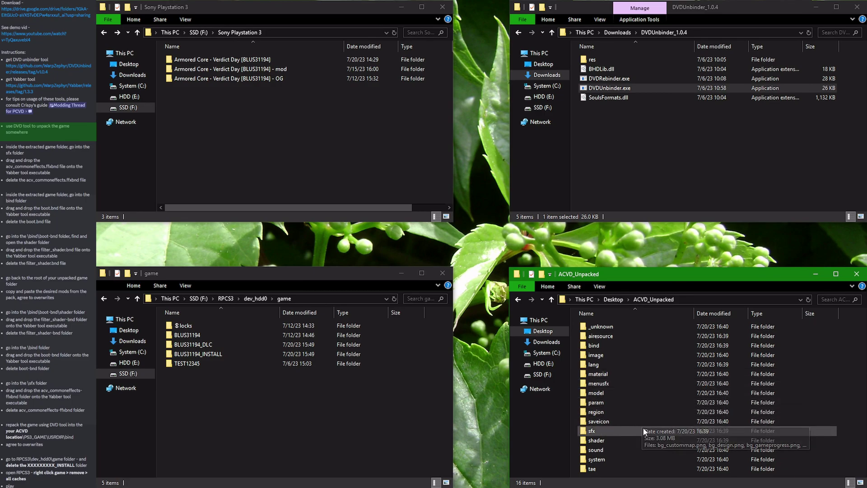
{"action": "mouse_move", "coordinate": [643, 427]}
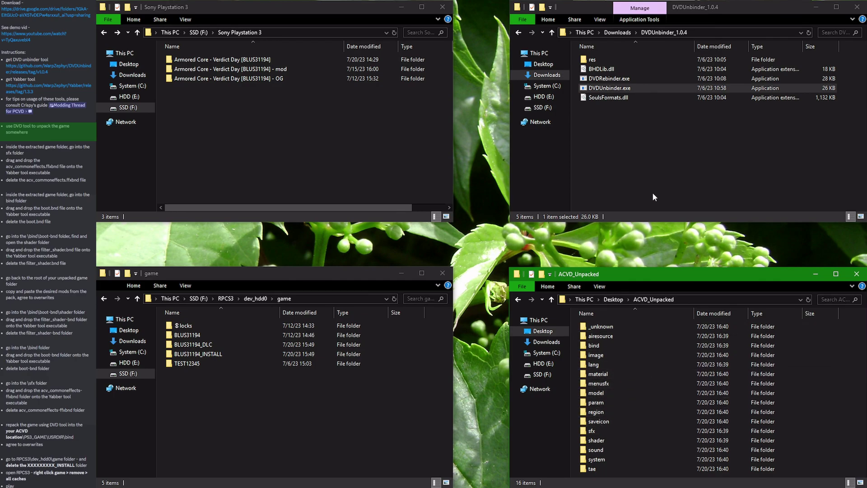
{"action": "left_click", "coordinate": [651, 161]}
{"action": "key", "text": "alt+Up"}
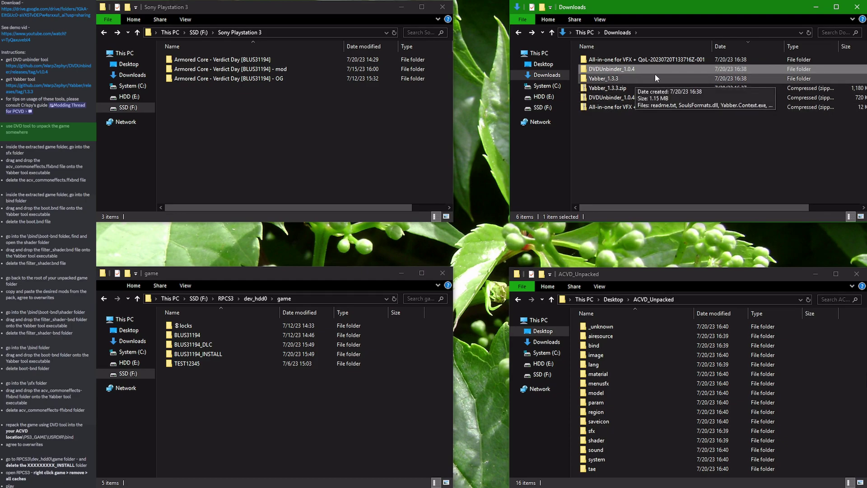
- Unpack sfx's acv_commoneffects.ffxbnd with Yabber, then delete the original .ffxbnd file
{"action": "double_click", "coordinate": [640, 77]}
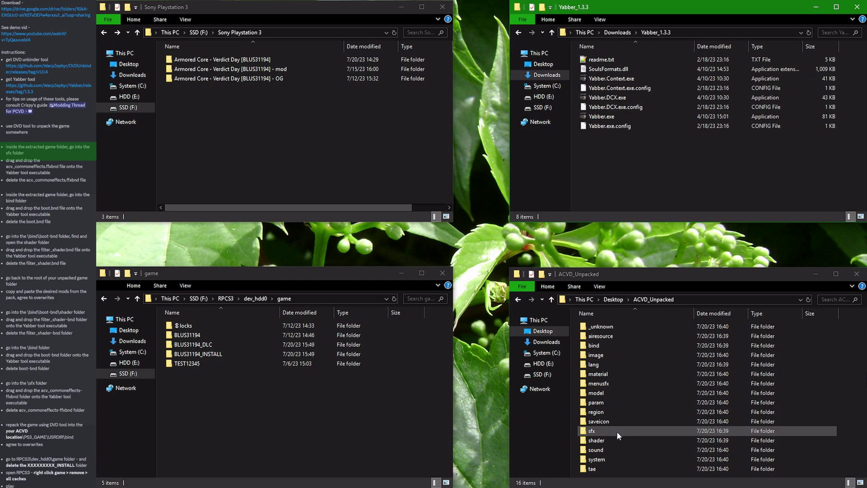
{"action": "double_click", "coordinate": [604, 431]}
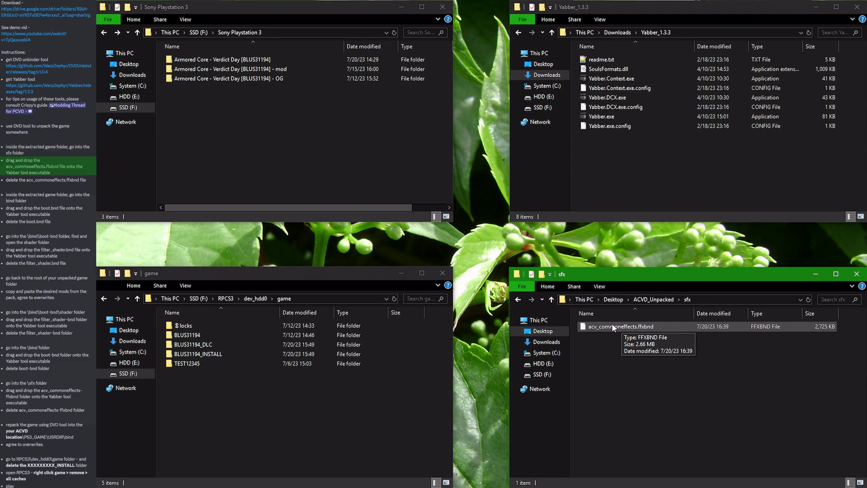
{"action": "left_click_drag", "start_coordinate": [613, 328], "coordinate": [623, 121]}
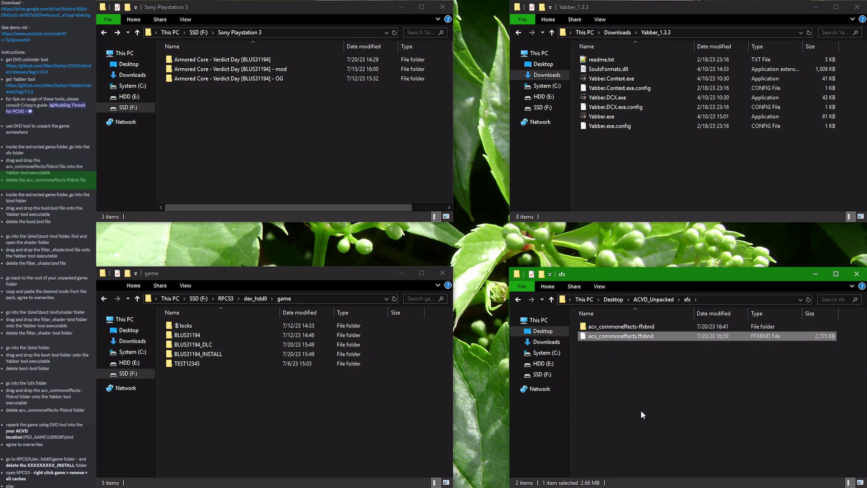
{"action": "key", "text": "Delete"}
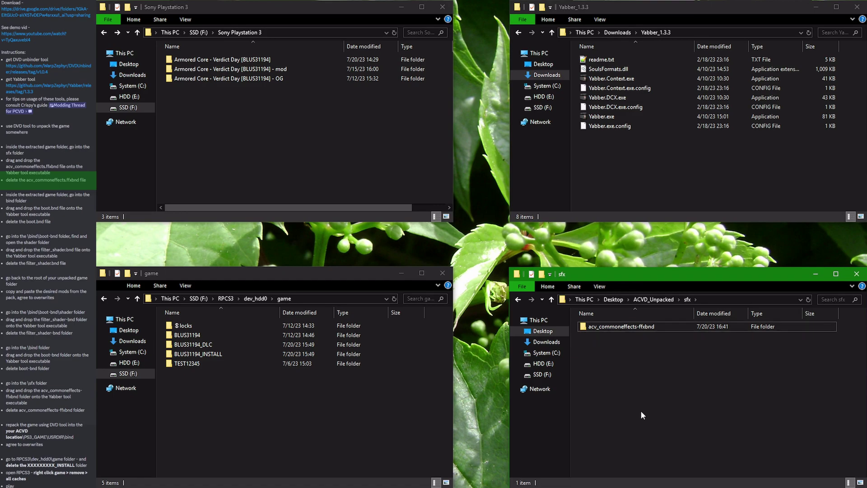
{"action": "key", "text": "BackSpace"}
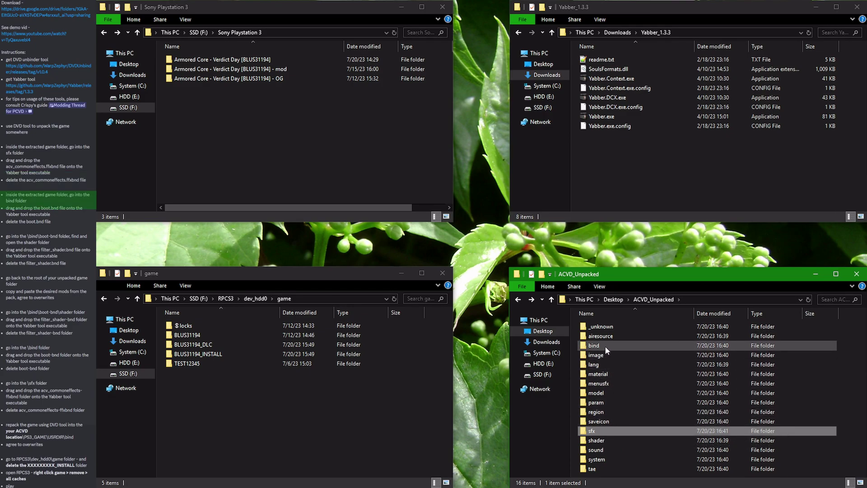
- Unpack bind's boot.bnd with Yabber into boot-bnd and delete the original boot.bnd
{"action": "mouse_move", "coordinate": [606, 346]}
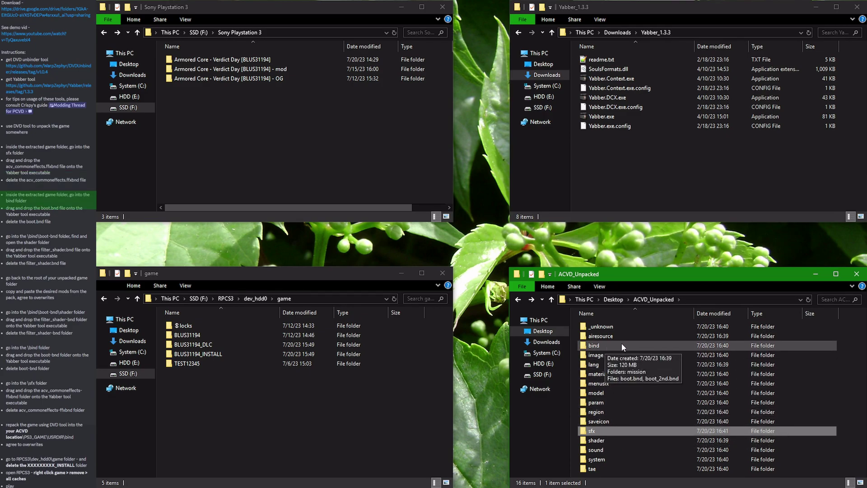
{"action": "double_click", "coordinate": [622, 345]}
{"action": "mouse_move", "coordinate": [597, 340]}
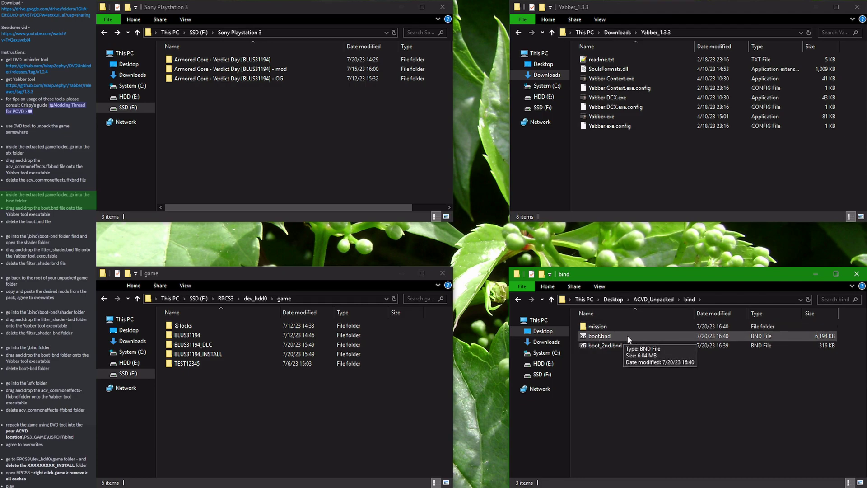
{"action": "left_click_drag", "start_coordinate": [599, 337], "coordinate": [658, 100]}
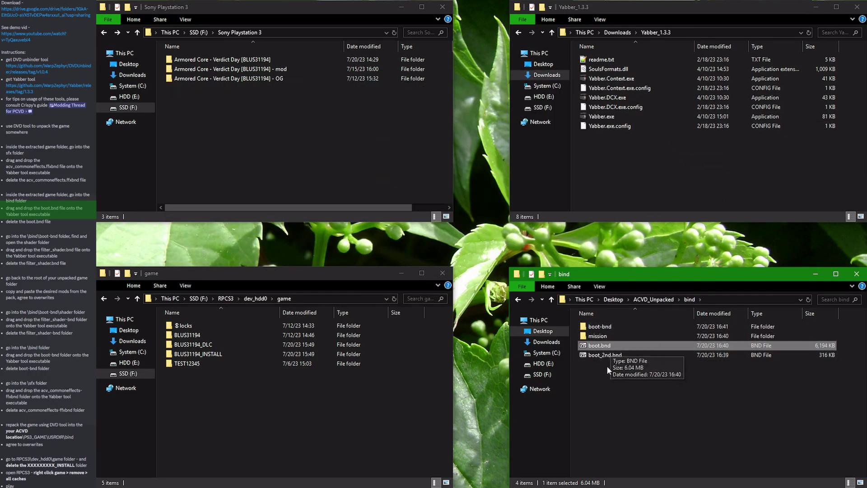
{"action": "left_click", "coordinate": [606, 355]}
{"action": "left_click", "coordinate": [607, 346]}
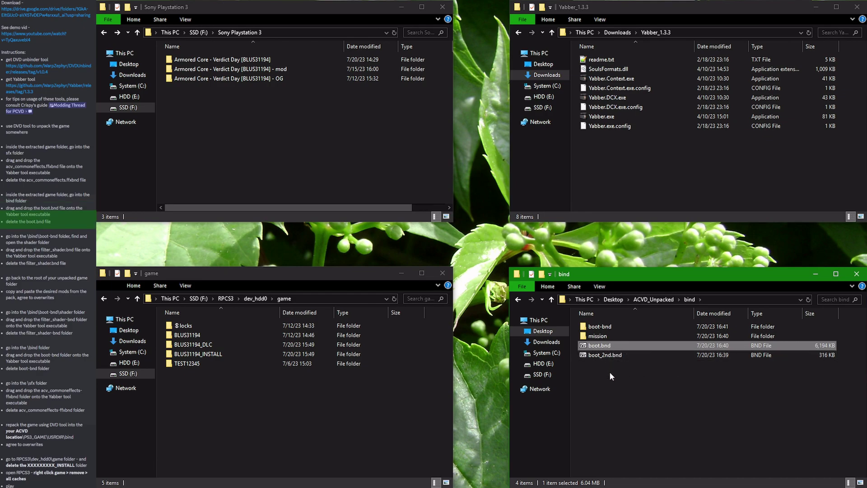
{"action": "key", "text": "Delete"}
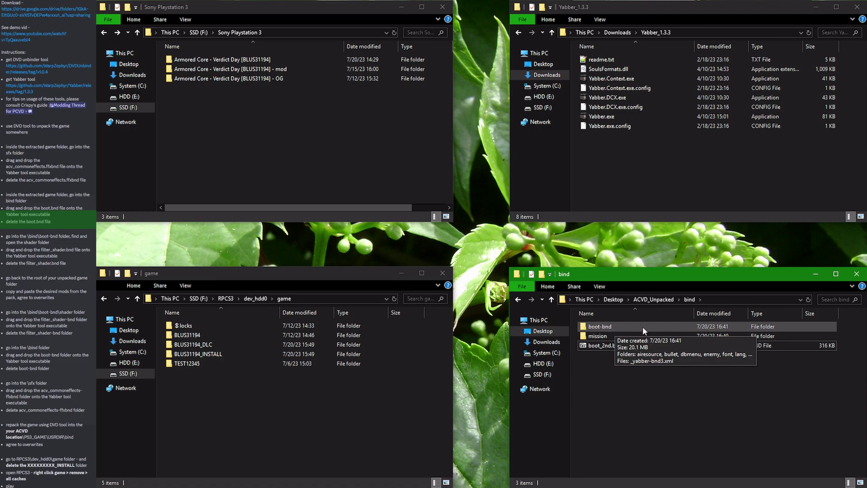
- Unpack filter_shader.bnd in boot-bnd\shader with Yabber and delete the original file
{"action": "double_click", "coordinate": [605, 329]}
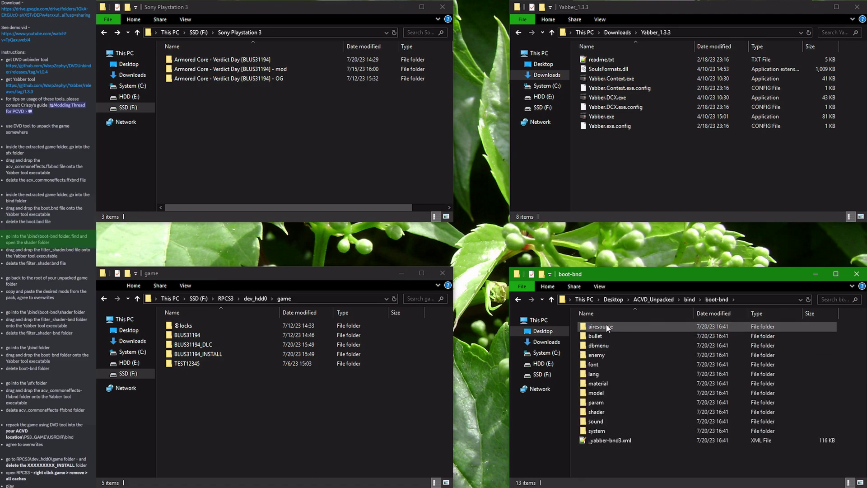
{"action": "double_click", "coordinate": [619, 411]}
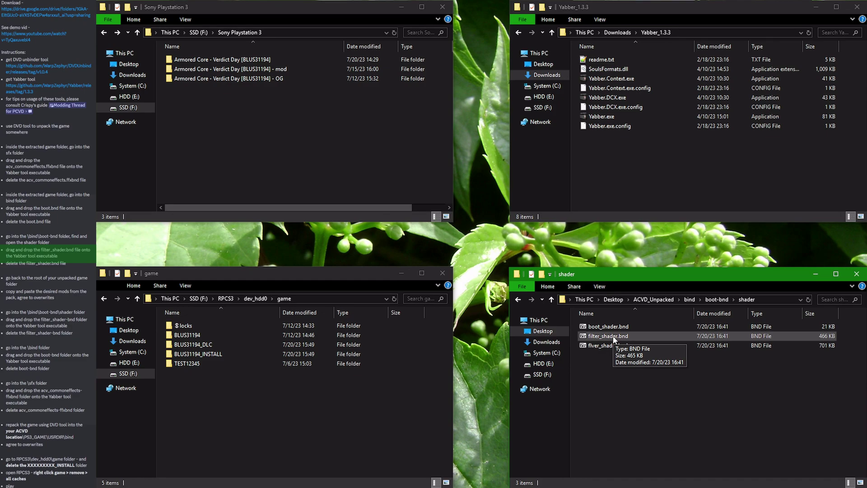
{"action": "left_click_drag", "start_coordinate": [614, 338], "coordinate": [620, 123]}
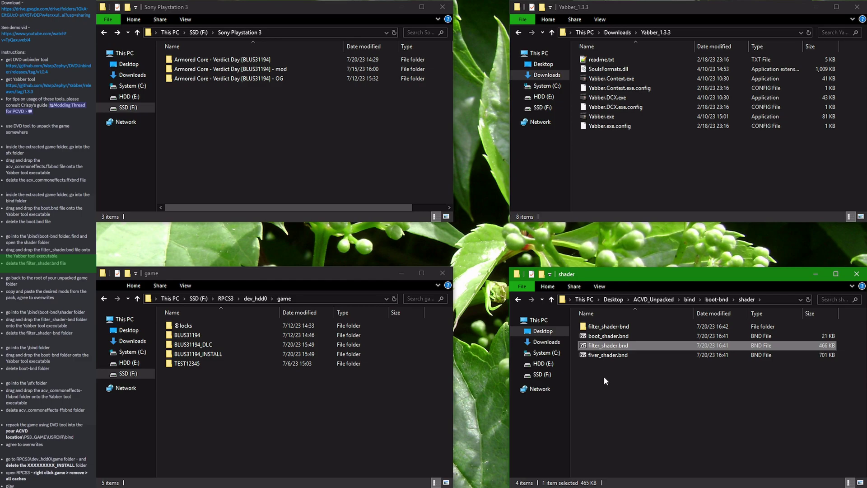
{"action": "key", "text": "Delete"}
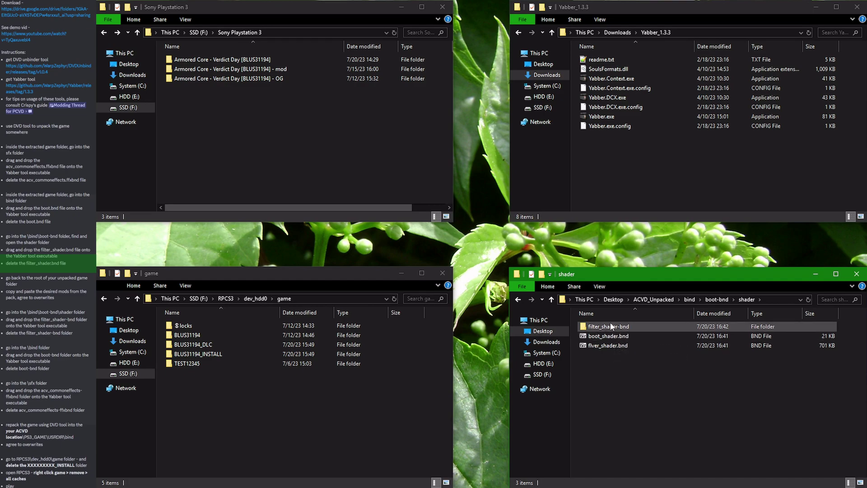
{"action": "key", "text": "BackSpace"}
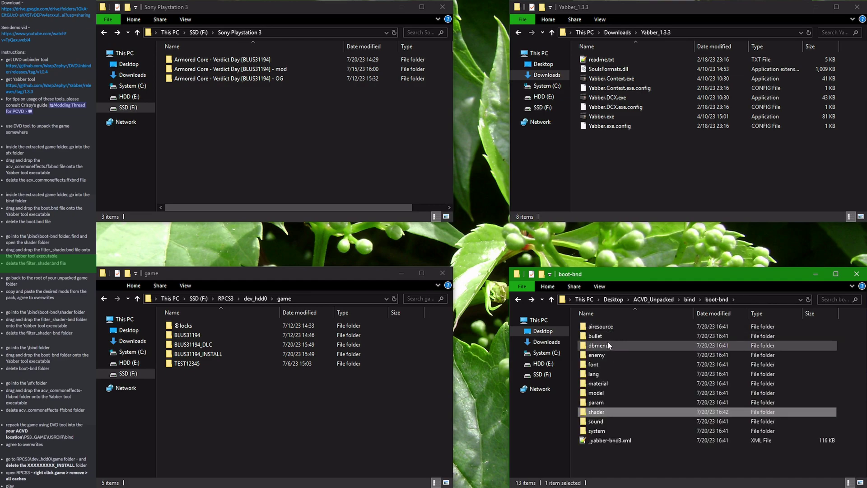
- Show ACVD_Unpacked in one window and the All-in-one for VFX + QoL mod folder in another
{"action": "key", "text": "BackSpace"}
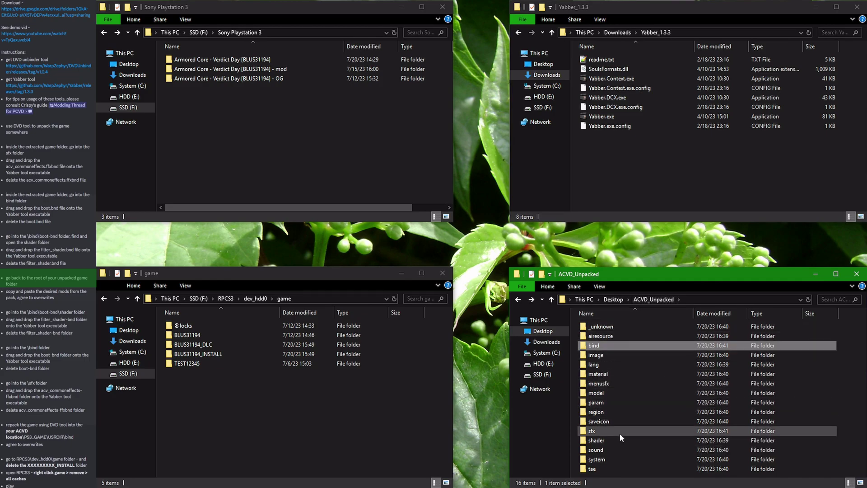
{"action": "left_click_drag", "start_coordinate": [848, 341], "coordinate": [714, 396]}
{"action": "left_click", "coordinate": [857, 370]}
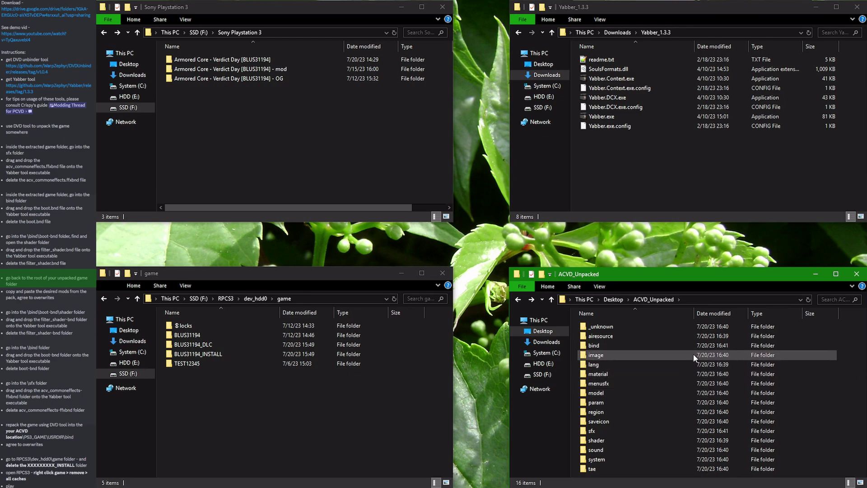
{"action": "left_click", "coordinate": [631, 193]}
{"action": "key", "text": "alt+Up"}
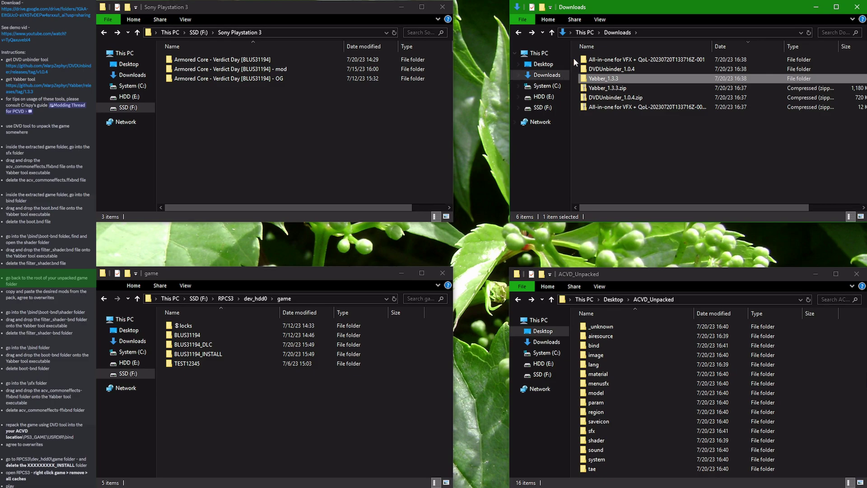
{"action": "double_click", "coordinate": [628, 60]}
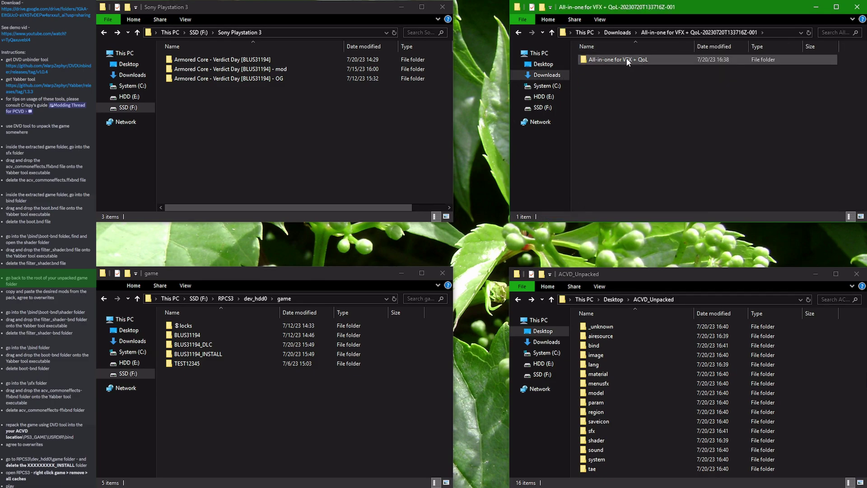
{"action": "double_click", "coordinate": [625, 60]}
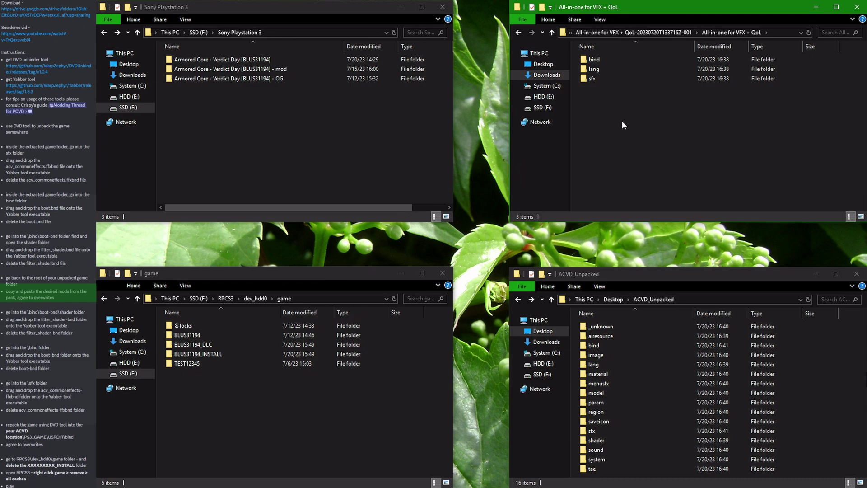
- Move the mod's bind, lang and sfx folders into ACVD_Unpacked, replacing existing files
{"action": "key", "text": "ctrl+a"}
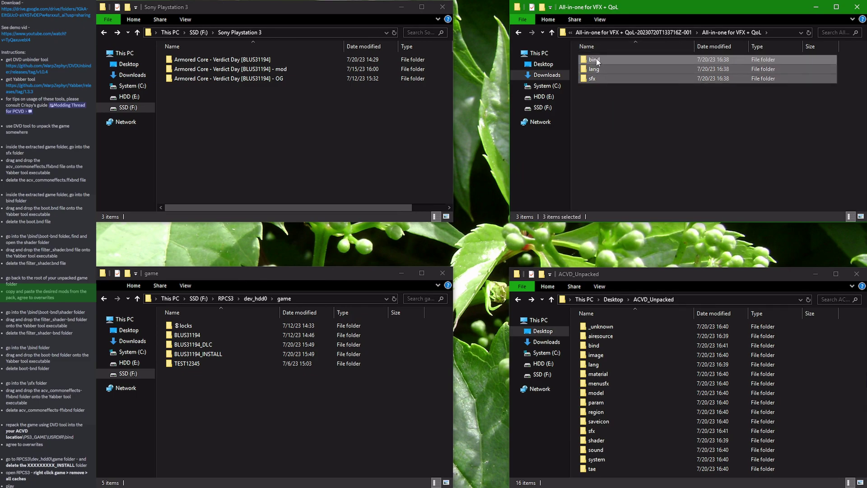
{"action": "left_click_drag", "start_coordinate": [597, 62], "coordinate": [842, 369]}
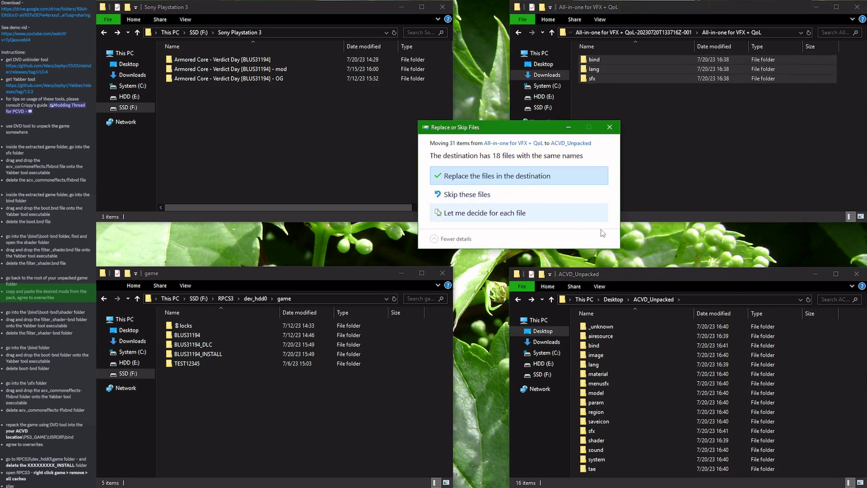
{"action": "left_click", "coordinate": [470, 178]}
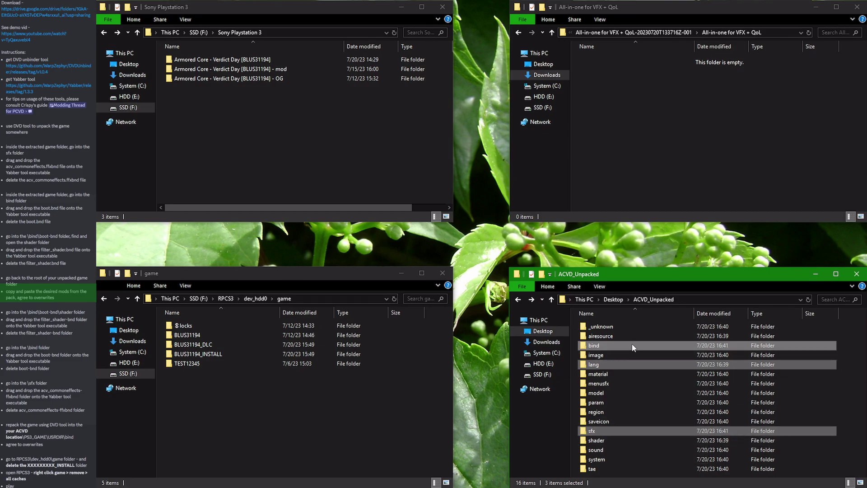
{"action": "mouse_move", "coordinate": [631, 347]}
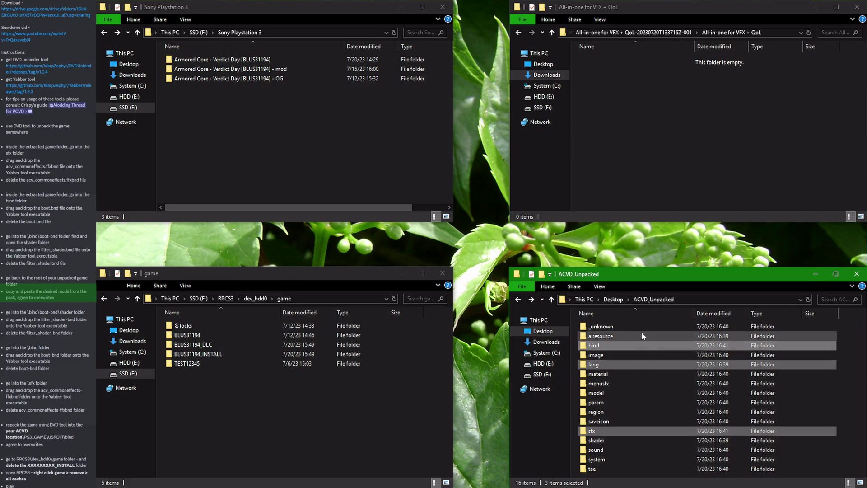
{"action": "left_click", "coordinate": [635, 183]}
{"action": "key", "text": "alt+Up"}
{"action": "key", "text": "alt+Up"}
{"action": "key", "text": "alt+Left"}
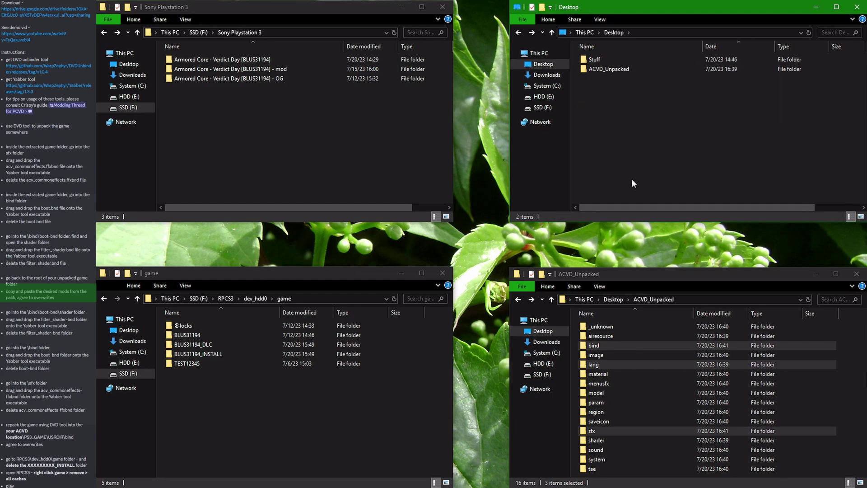
{"action": "key", "text": "alt+Right"}
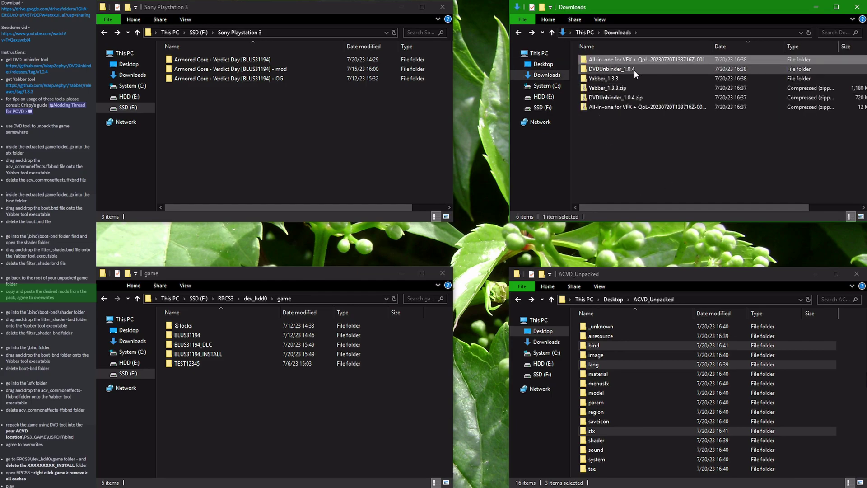
- Repack filter_shader-bnd into filter_shader.bnd with Yabber and delete the unpacked folder
{"action": "mouse_move", "coordinate": [618, 78]}
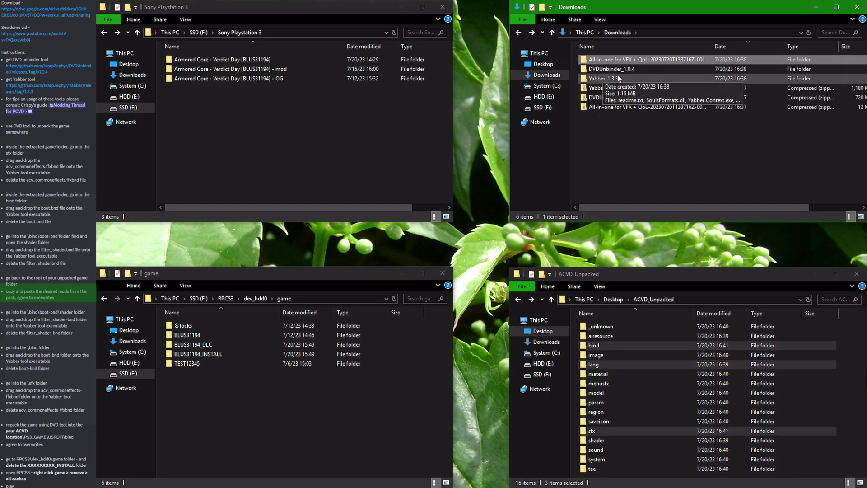
{"action": "double_click", "coordinate": [613, 79]}
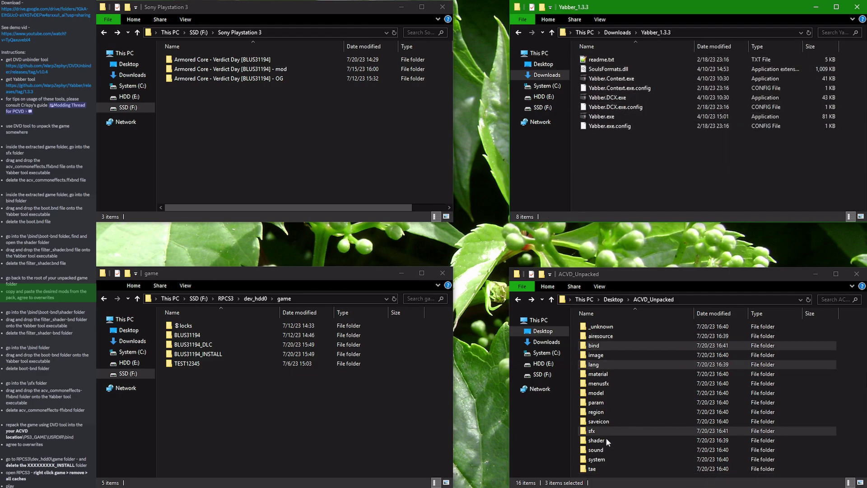
{"action": "double_click", "coordinate": [594, 345]}
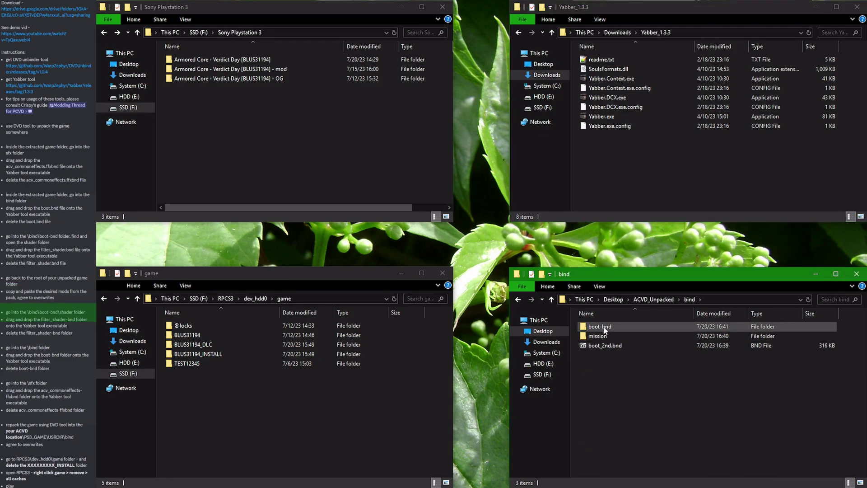
{"action": "double_click", "coordinate": [605, 328]}
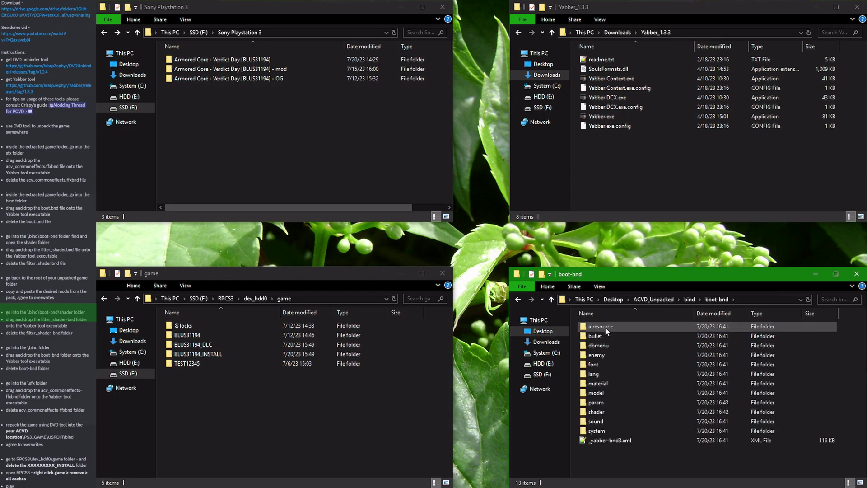
{"action": "double_click", "coordinate": [598, 410]}
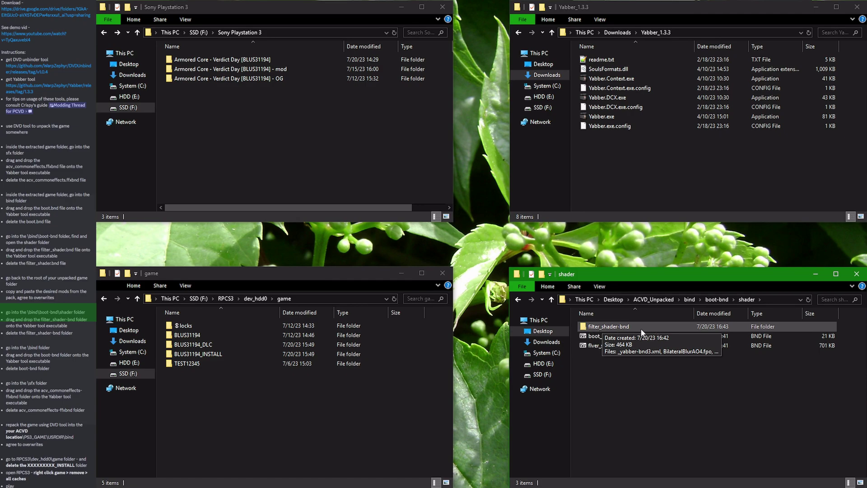
{"action": "left_click_drag", "start_coordinate": [617, 328], "coordinate": [605, 116]}
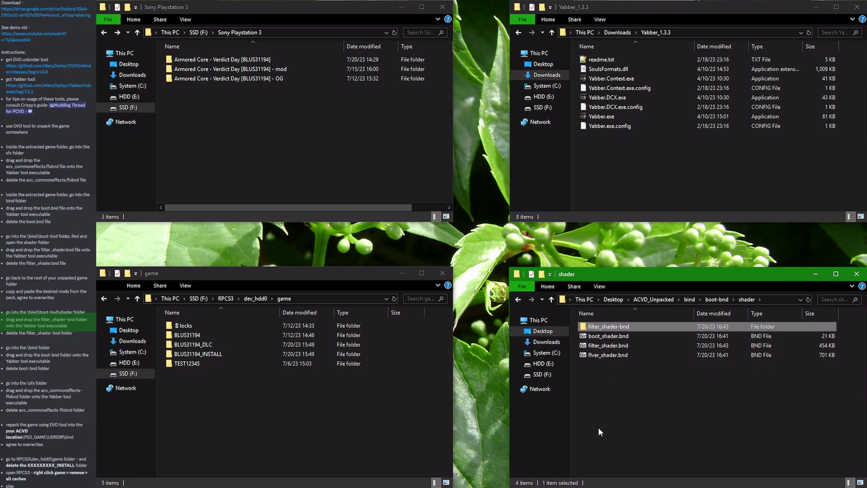
{"action": "key", "text": "Delete"}
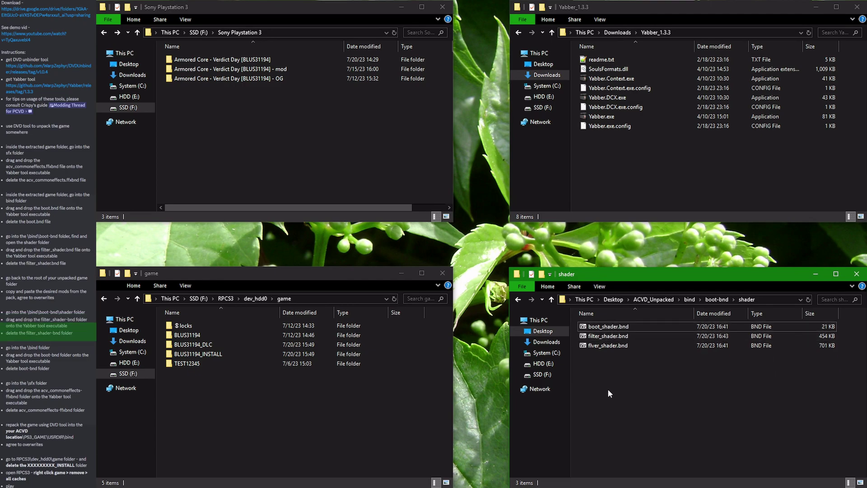
{"action": "left_click_drag", "start_coordinate": [608, 389], "coordinate": [645, 379]}
- Repack boot-bnd into boot.bnd in the bind folder and delete the unpacked folder
{"action": "key", "text": "BackSpace"}
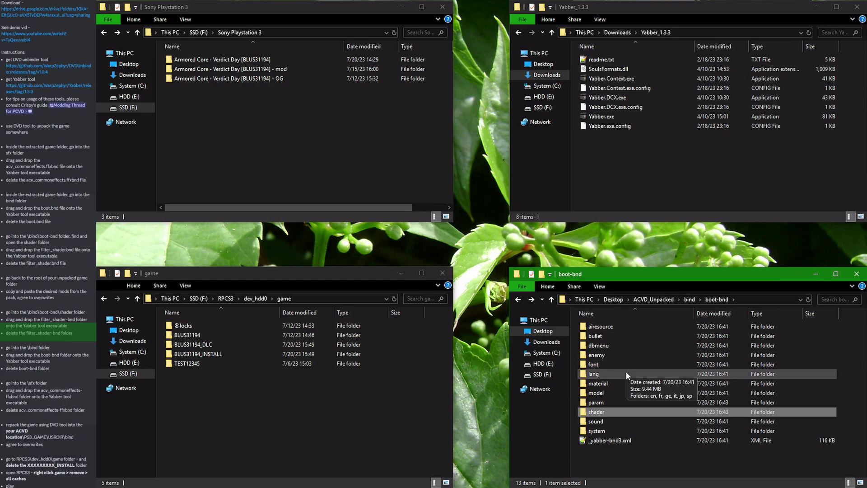
{"action": "key", "text": "BackSpace"}
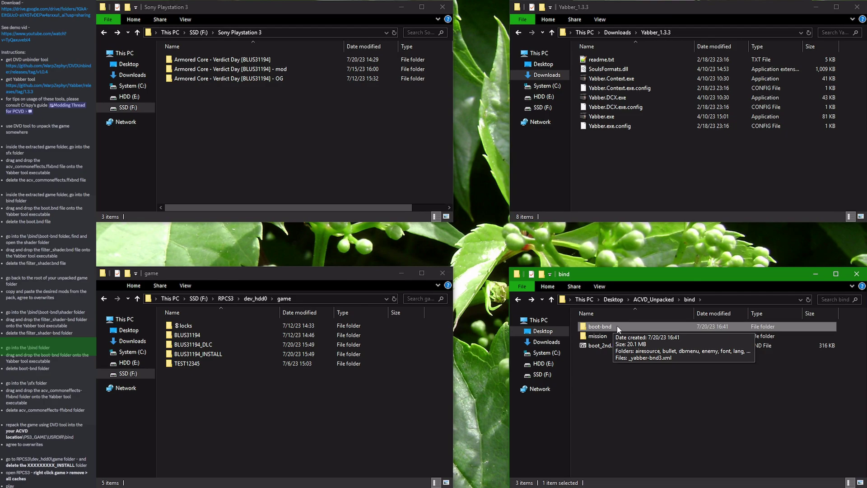
{"action": "left_click_drag", "start_coordinate": [614, 333], "coordinate": [614, 118]}
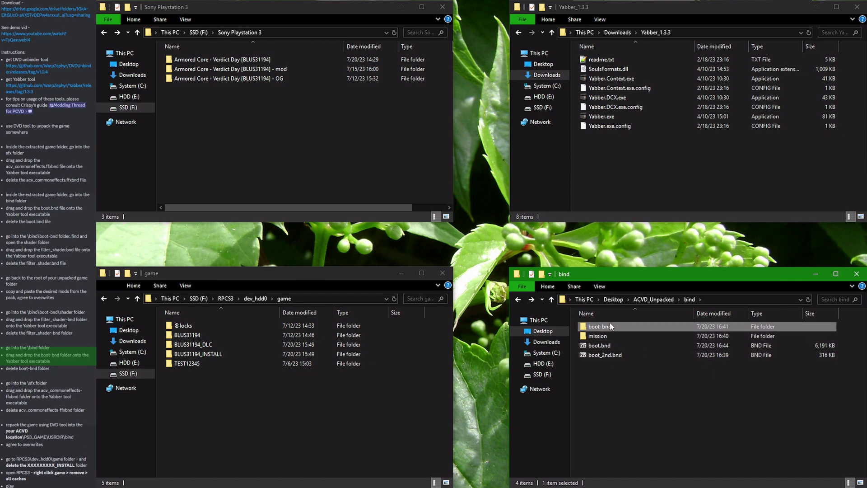
{"action": "key", "text": "Delete"}
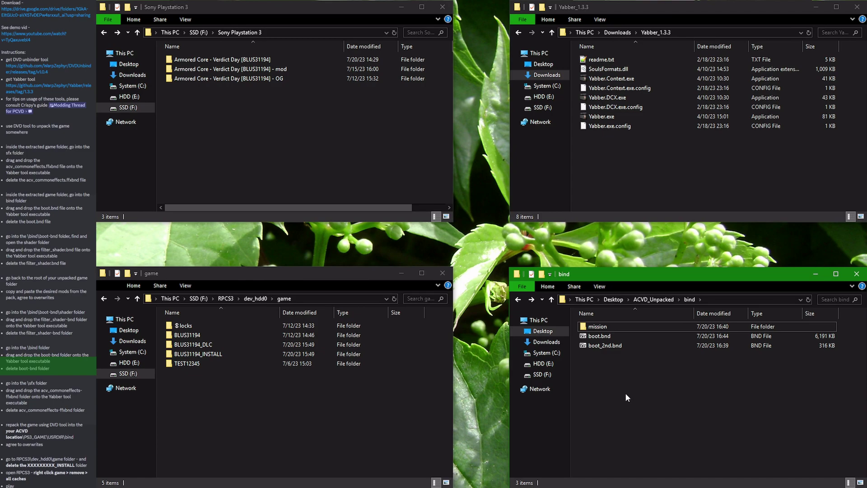
{"action": "key", "text": "BackSpace"}
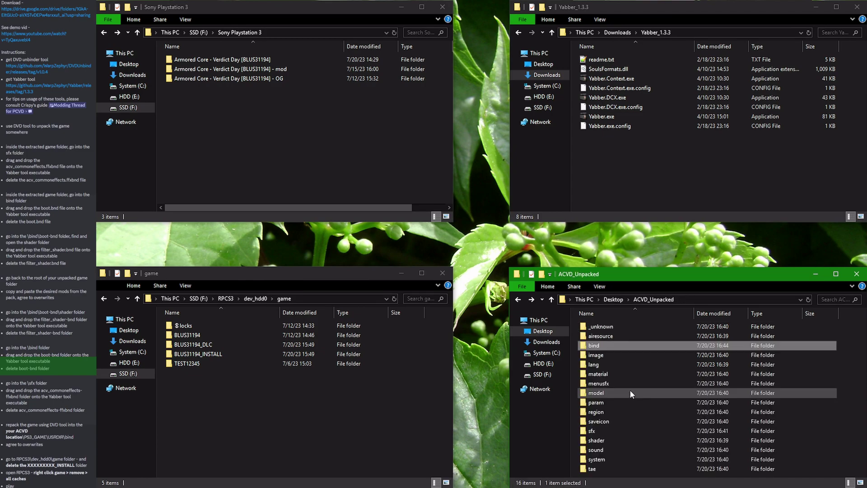
- Repack sfx's acv_commoneffects-ffxbnd into acv_commoneffects.ffxbnd and delete the unpacked folder
{"action": "left_click", "coordinate": [610, 430]}
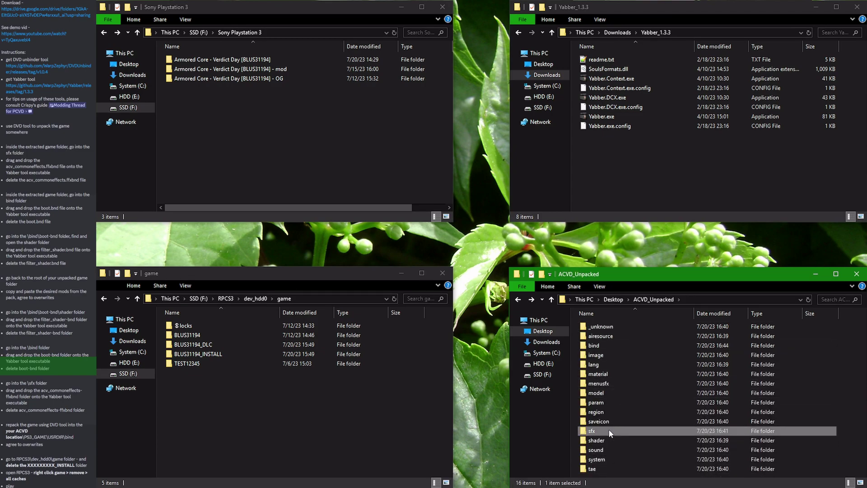
{"action": "double_click", "coordinate": [610, 430]}
{"action": "left_click_drag", "start_coordinate": [603, 326], "coordinate": [624, 117]}
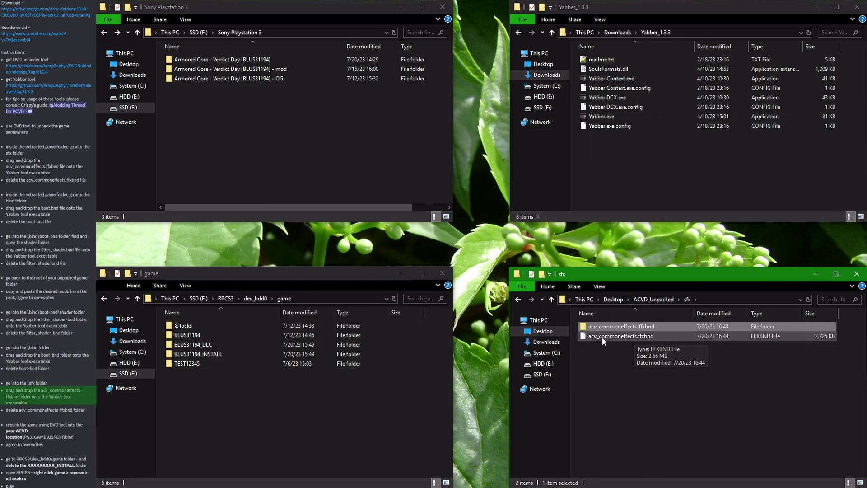
{"action": "left_click", "coordinate": [606, 337]}
{"action": "left_click", "coordinate": [606, 328]}
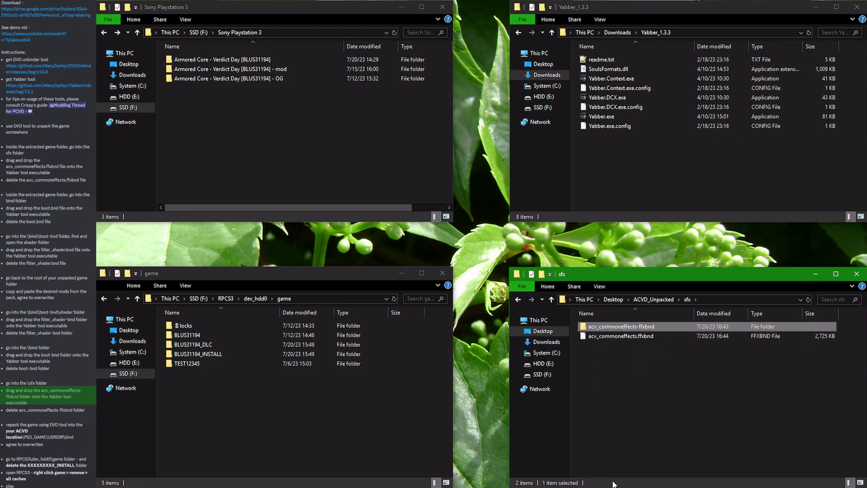
{"action": "key", "text": "Delete"}
{"action": "key", "text": "BackSpace"}
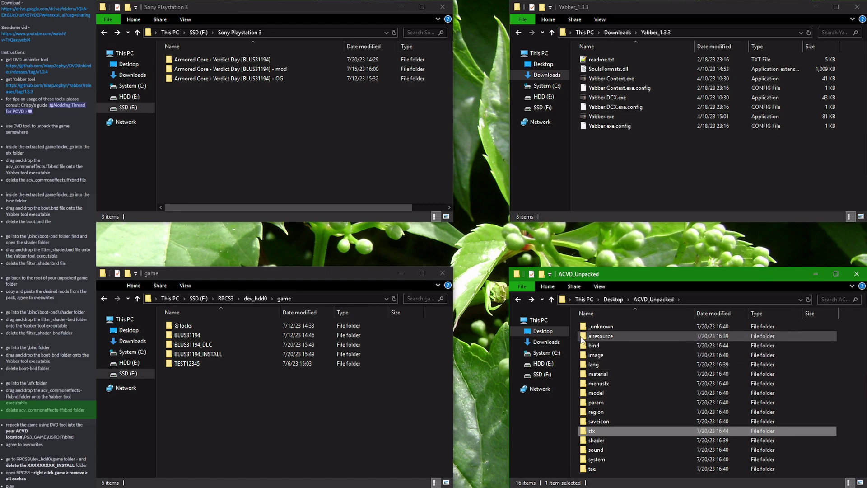
- Launch DVDRebinder from Downloads\DVDUnbinder_1.0.4 and center and enlarge its window
{"action": "left_click", "coordinate": [665, 160]}
{"action": "key", "text": "alt+Up"}
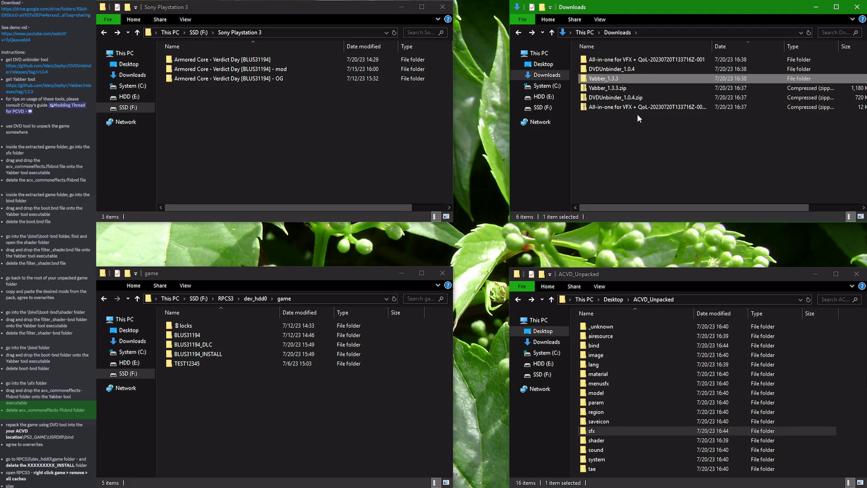
{"action": "double_click", "coordinate": [616, 68]}
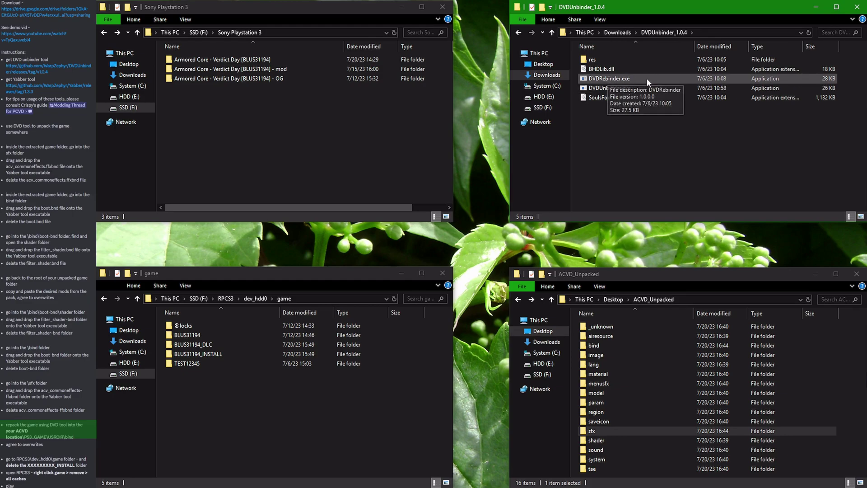
{"action": "double_click", "coordinate": [618, 79]}
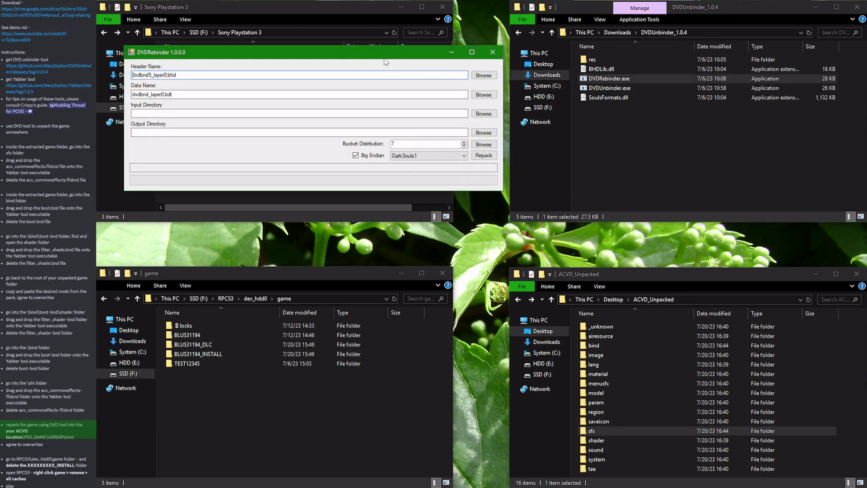
{"action": "left_click_drag", "start_coordinate": [380, 57], "coordinate": [533, 153]}
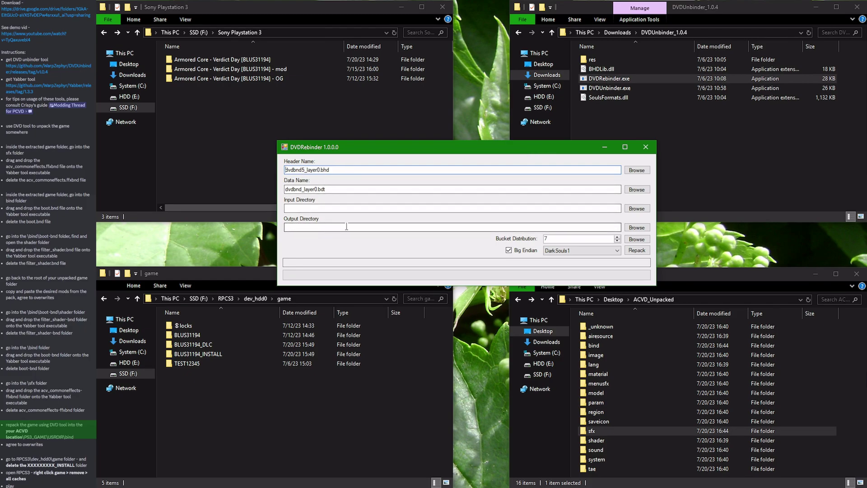
{"action": "left_click_drag", "start_coordinate": [356, 141], "coordinate": [347, 97]}
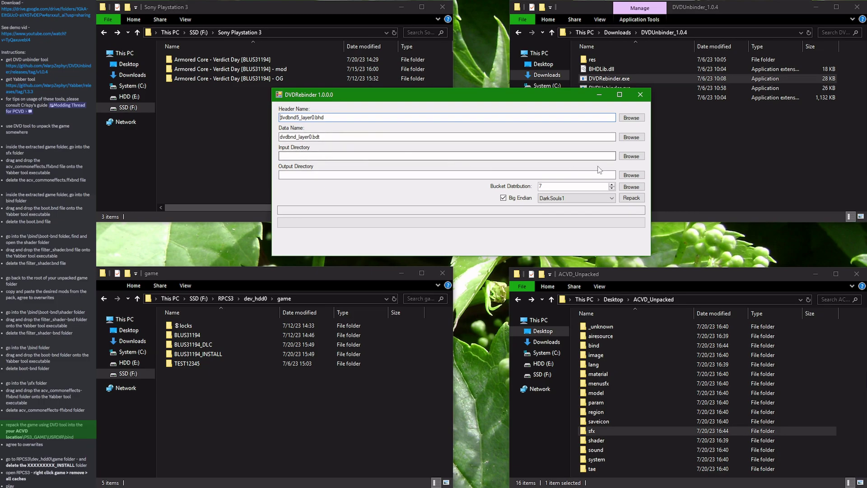
- Set DVDRebinder's input directory to the Desktop ACVD_Unpacked folder
{"action": "left_click", "coordinate": [631, 155]}
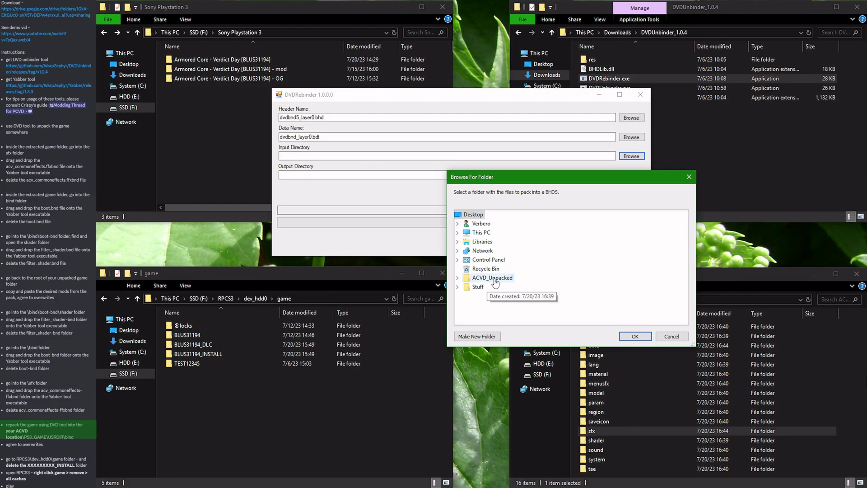
{"action": "left_click", "coordinate": [493, 278]}
{"action": "left_click", "coordinate": [636, 337]}
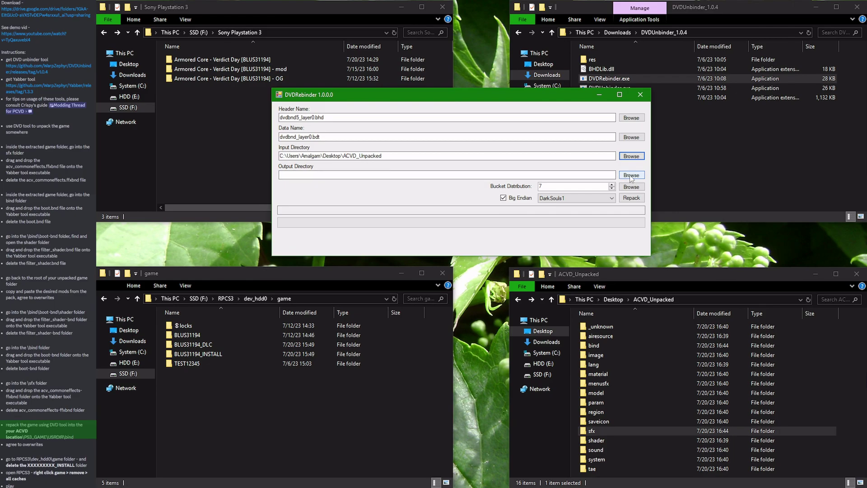
{"action": "left_click", "coordinate": [279, 34]}
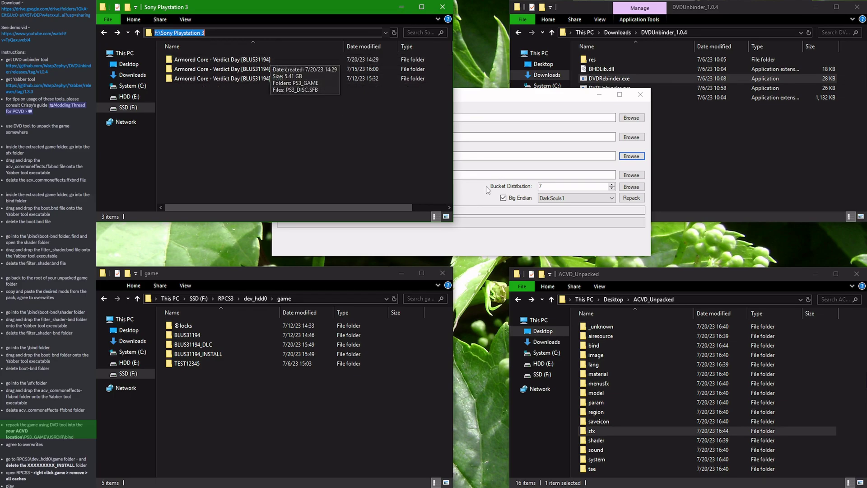
- Set the output directory to F:\Sony Playstation 3\Armored Core - Verdict Day [BLUS31194]\PS3_GAME\USRDIR\bind
{"action": "left_click", "coordinate": [513, 245]}
{"action": "key", "text": "Tab"}
{"action": "key", "text": "Tab"}
{"action": "key", "text": "Return"}
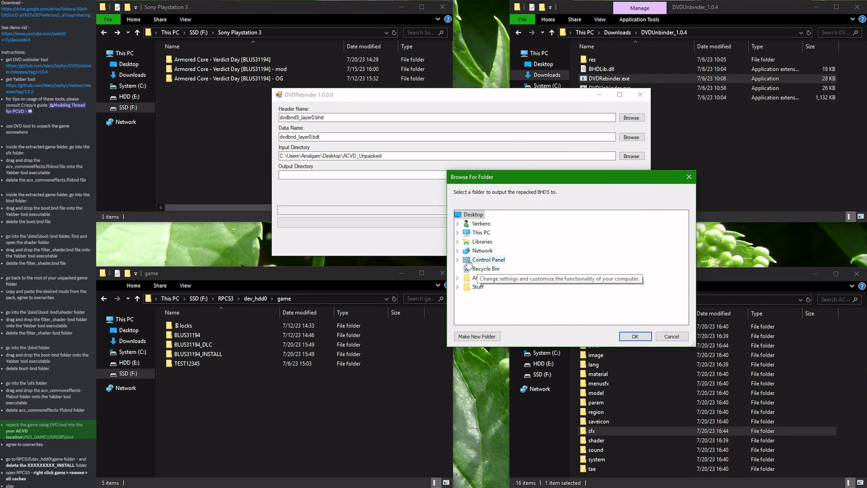
{"action": "left_click", "coordinate": [458, 232]}
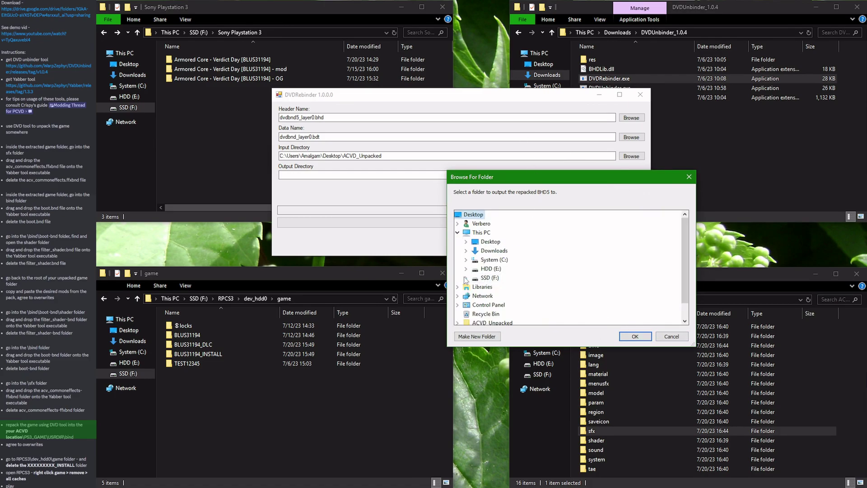
{"action": "double_click", "coordinate": [512, 281]}
{"action": "double_click", "coordinate": [510, 260]}
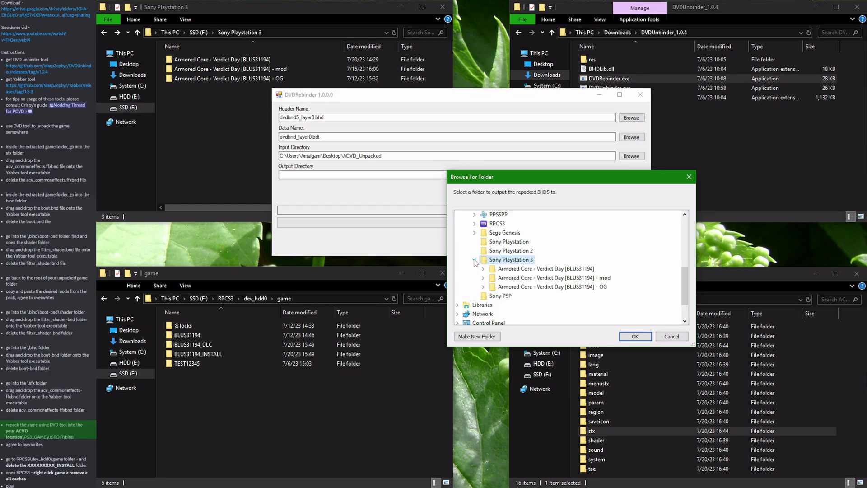
{"action": "double_click", "coordinate": [538, 270]}
{"action": "double_click", "coordinate": [502, 277]}
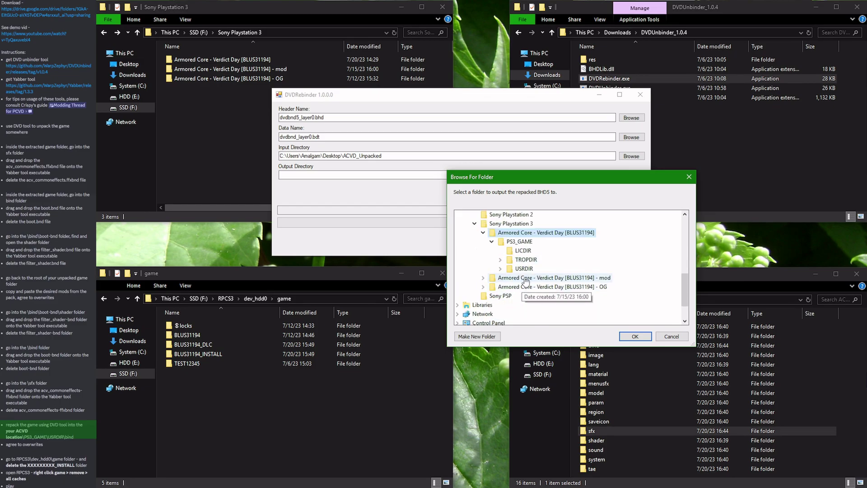
{"action": "left_click", "coordinate": [500, 269]}
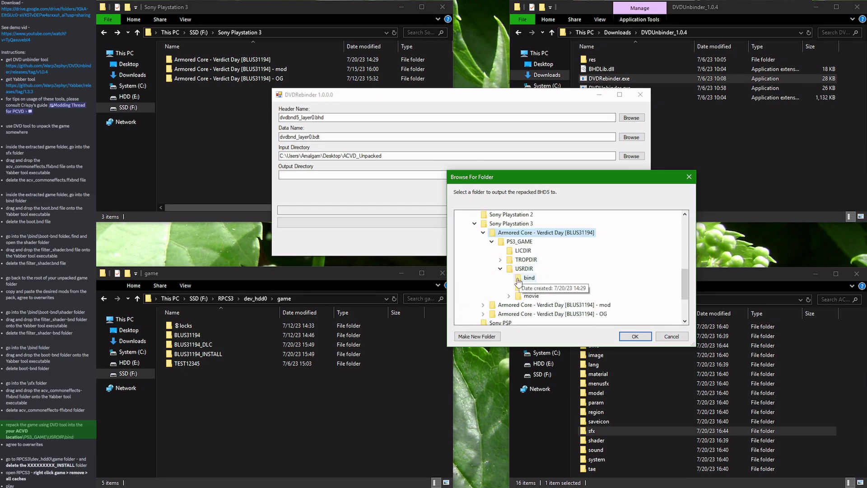
{"action": "left_click", "coordinate": [530, 277]}
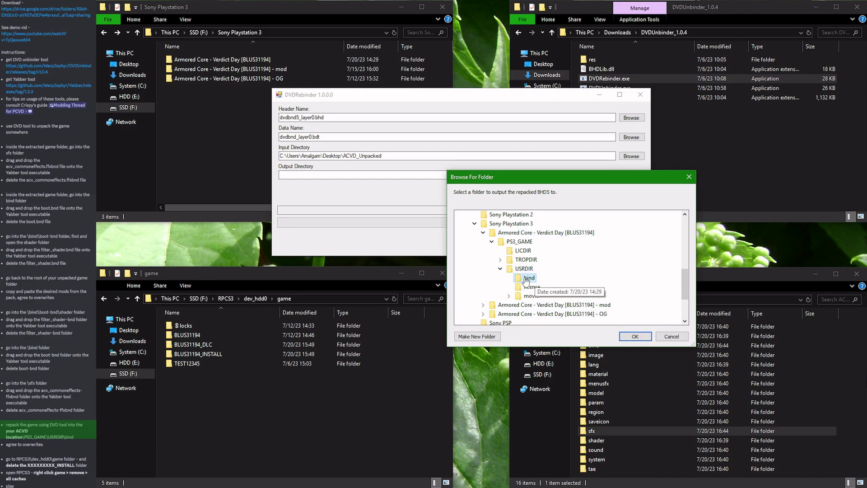
{"action": "left_click", "coordinate": [635, 336]}
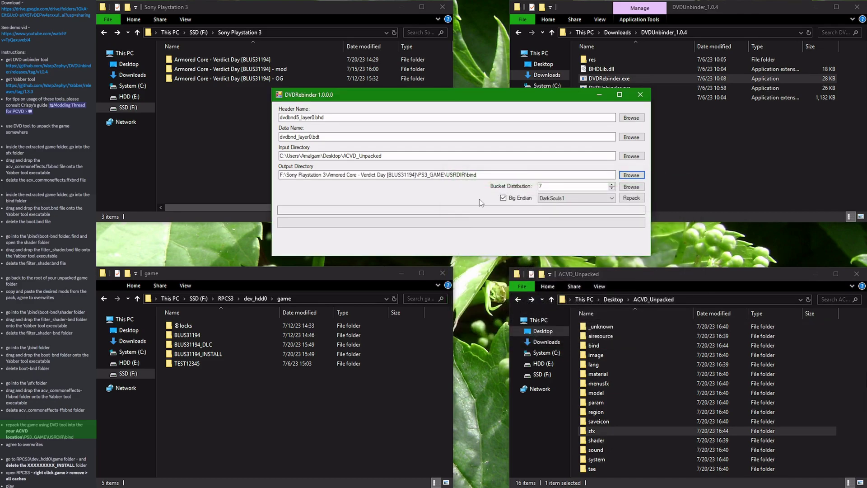
- Repack, approve overwriting the header and data files, and close DVDRebinder when done
{"action": "left_click", "coordinate": [632, 201]}
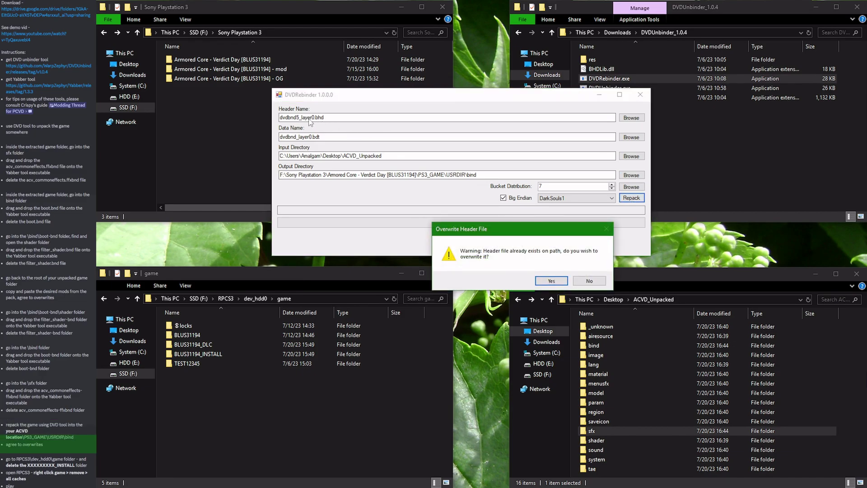
{"action": "left_click", "coordinate": [558, 284]}
{"action": "left_click", "coordinate": [555, 281]}
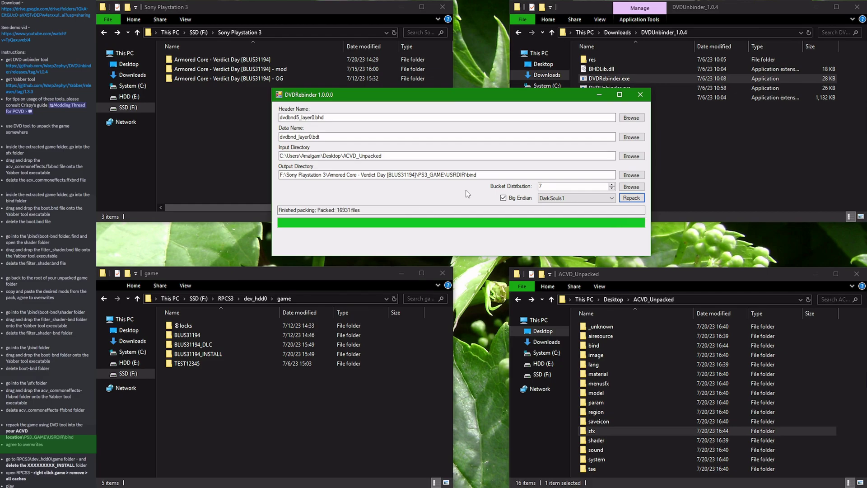
{"action": "left_click", "coordinate": [641, 95]}
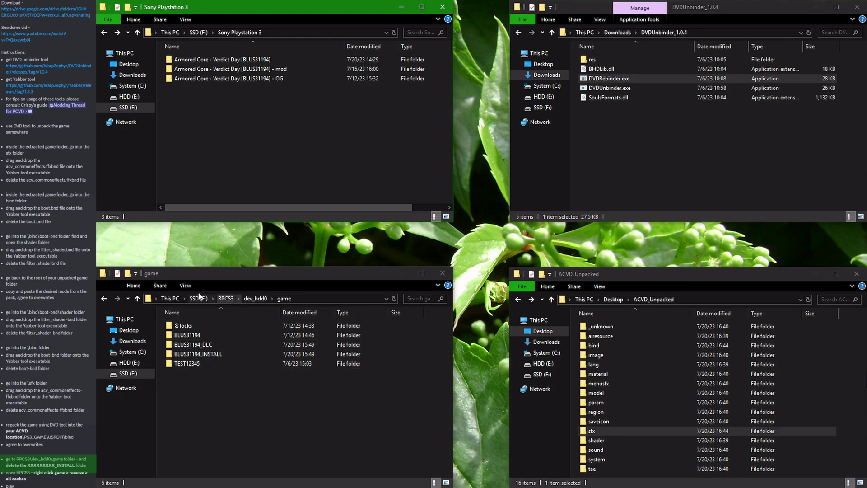
- Permanently delete the BLUS31194_INSTALL folder from RPCS3\dev_hdd0\game with Shift+Delete
{"action": "left_click", "coordinate": [222, 299]}
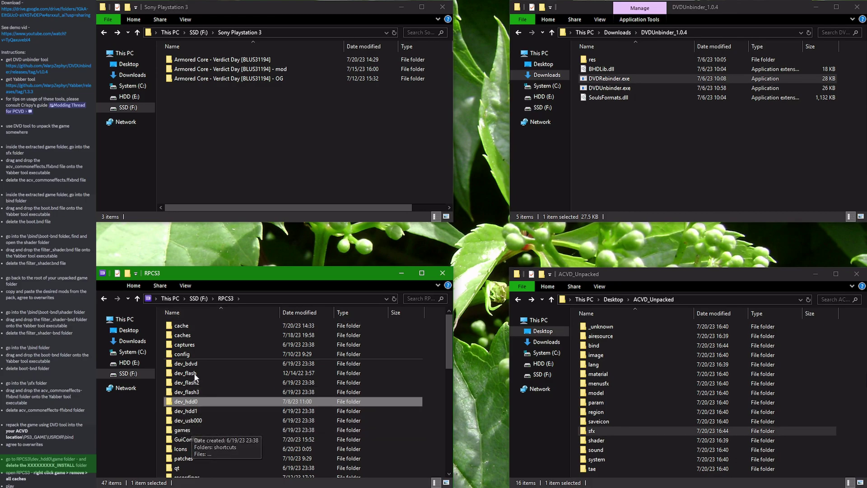
{"action": "double_click", "coordinate": [202, 402]}
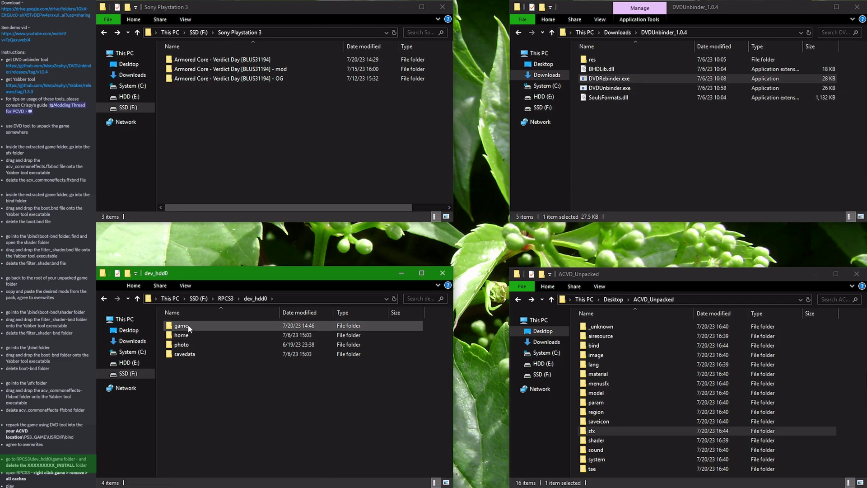
{"action": "double_click", "coordinate": [188, 325]}
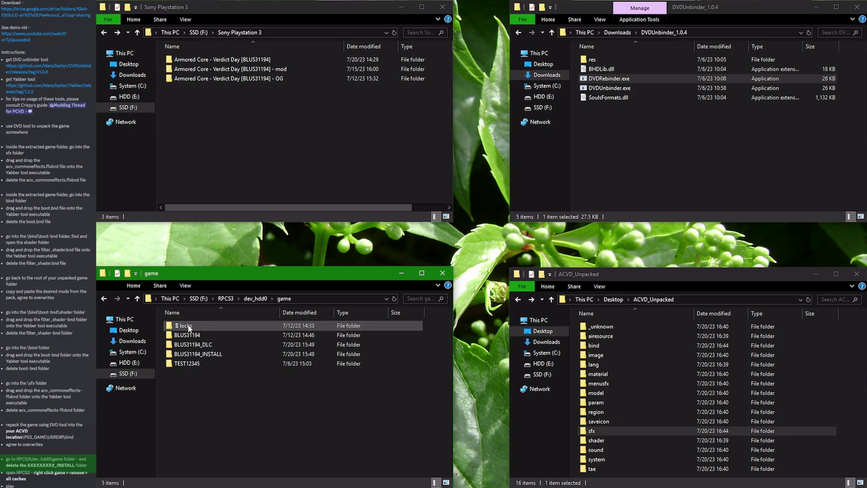
{"action": "left_click", "coordinate": [199, 356]}
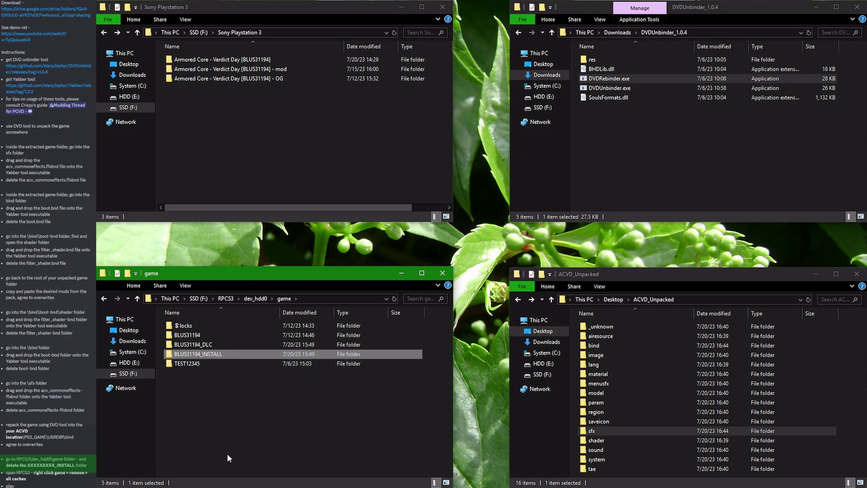
{"action": "key", "text": "shift+Delete"}
{"action": "key", "text": "Return"}
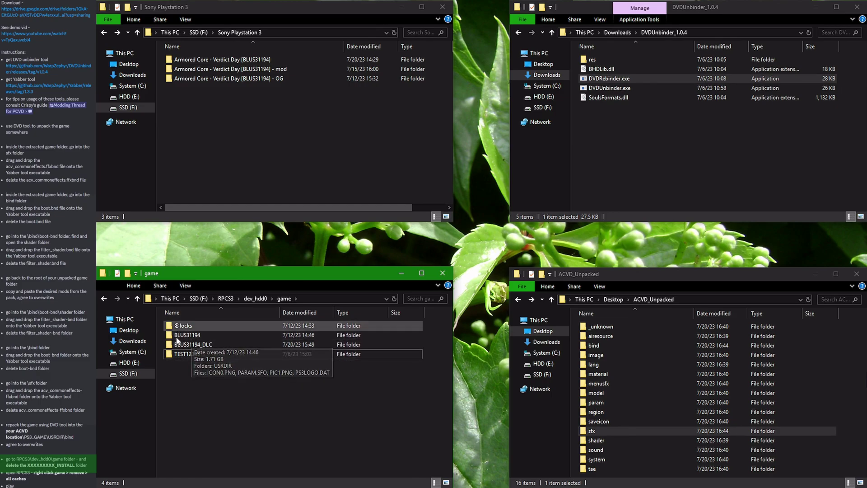
- Decline the RPCS3 update and remove all caches for Armored Core – Verdict Day
{"action": "left_click", "coordinate": [90, 92]}
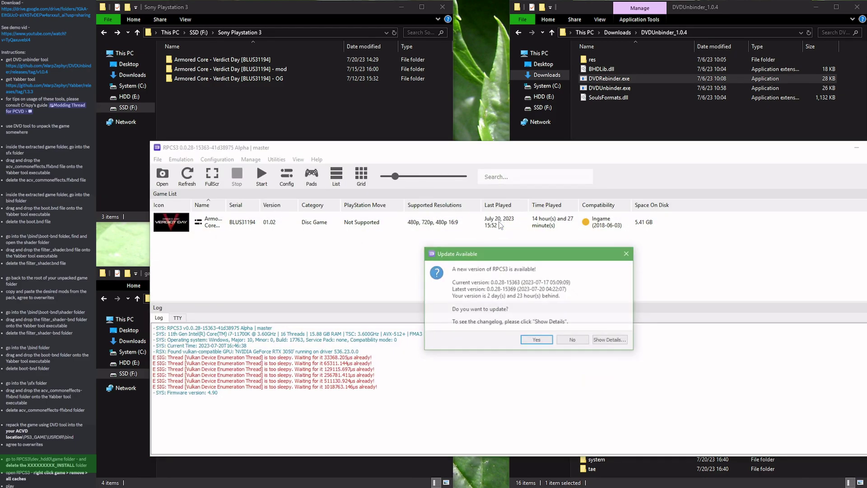
{"action": "left_click", "coordinate": [572, 341]}
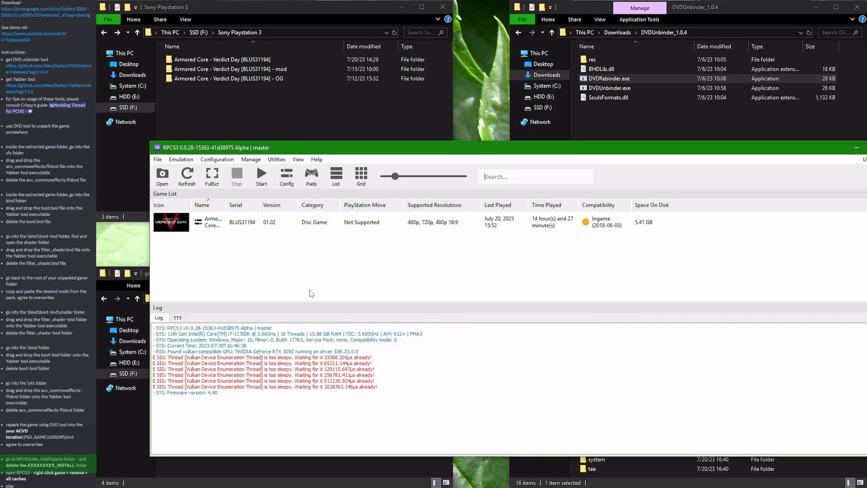
{"action": "right_click", "coordinate": [289, 225]}
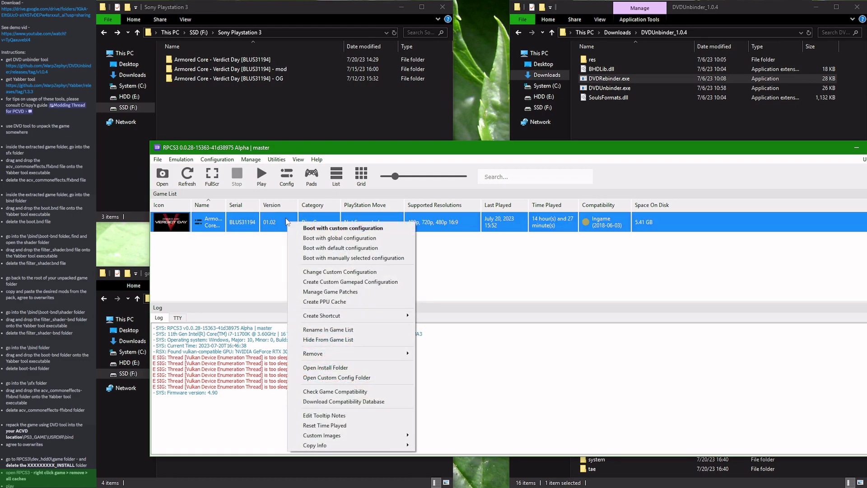
{"action": "mouse_move", "coordinate": [342, 355]}
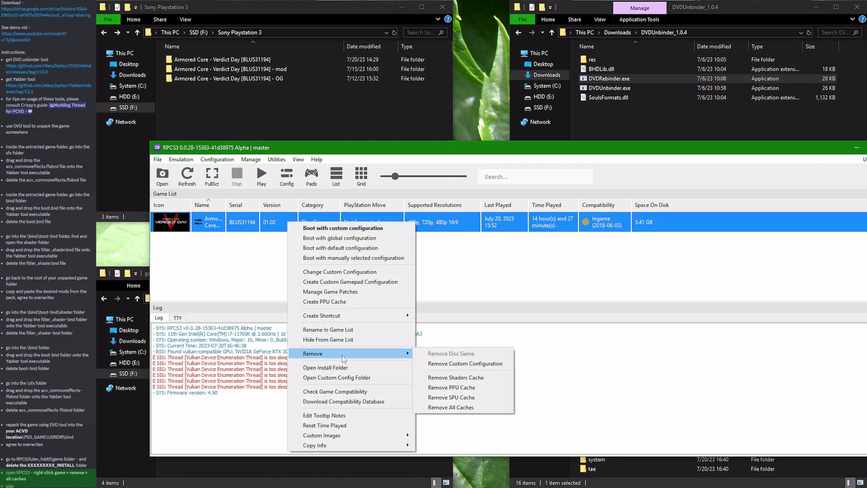
{"action": "left_click", "coordinate": [463, 409]}
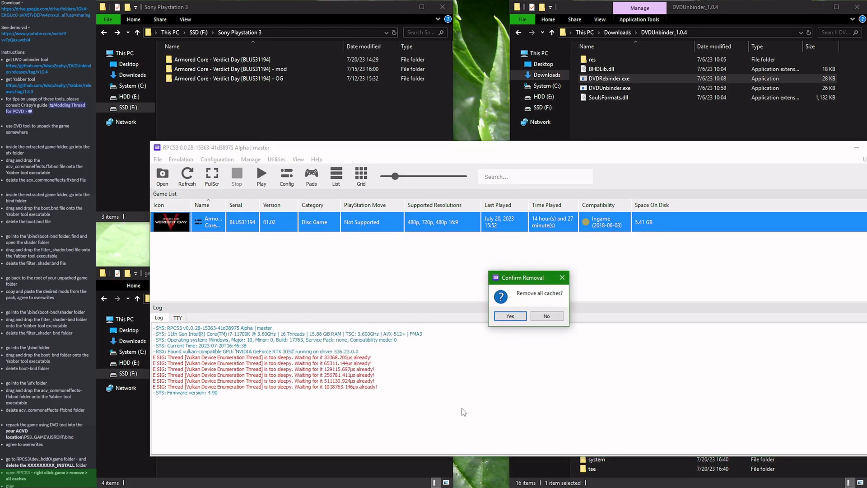
{"action": "left_click", "coordinate": [510, 316]}
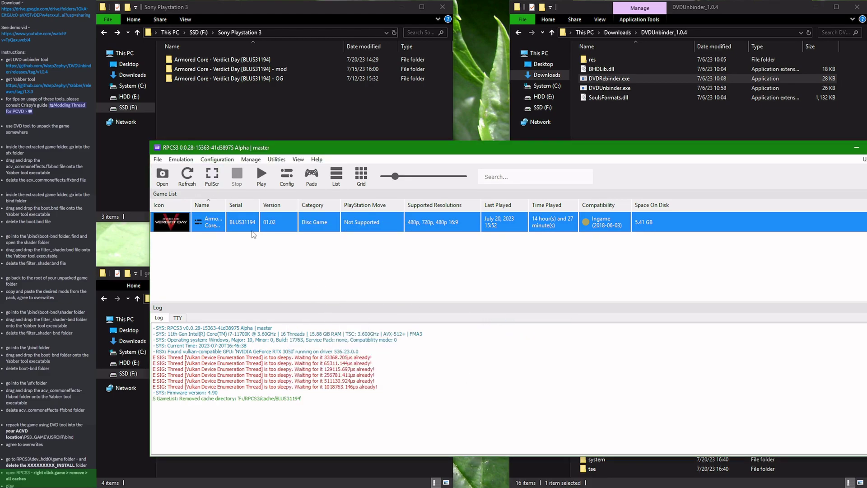
- Boot Armored Core – Verdict Day with its custom configuration
{"action": "left_click_drag", "start_coordinate": [598, 154], "coordinate": [550, 133]}
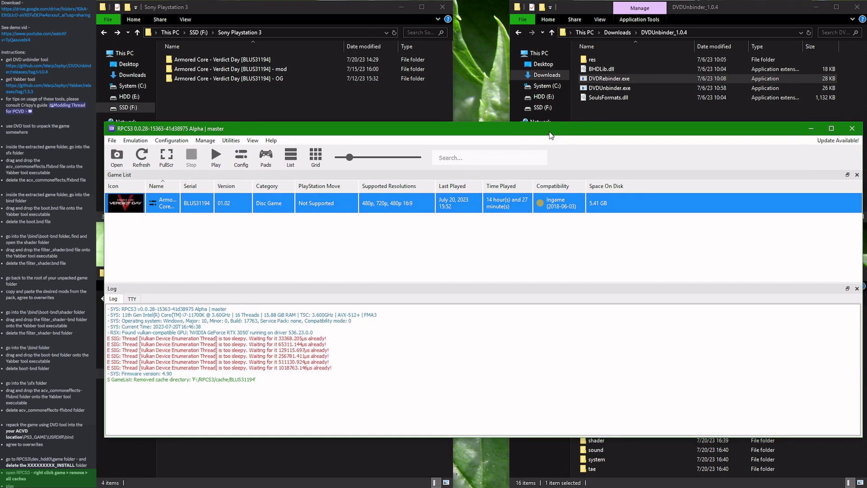
{"action": "right_click", "coordinate": [342, 202]}
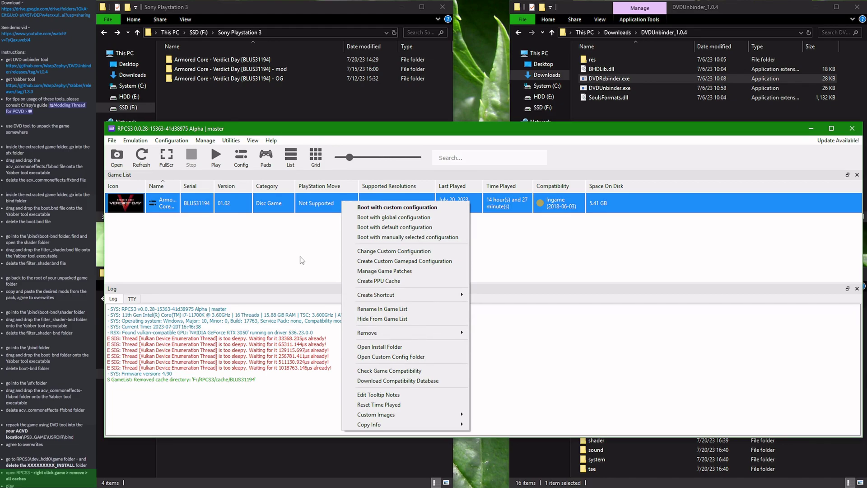
{"action": "left_click", "coordinate": [363, 210]}
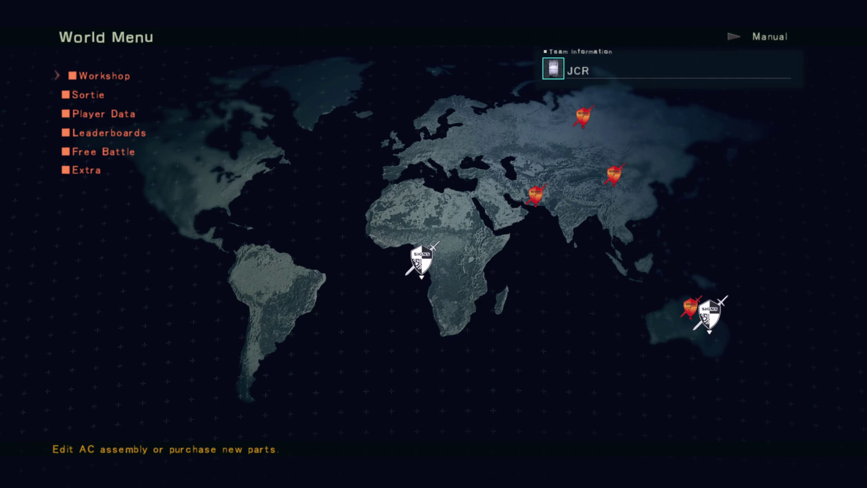
- Enter the Workshop from the World Menu and open the AC Test options
{"action": "key", "text": "Return"}
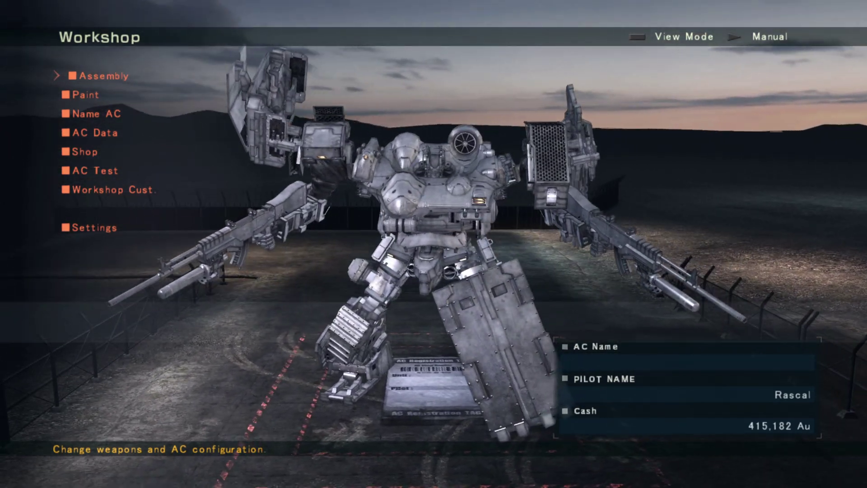
{"action": "key", "text": "Up"}
{"action": "key", "text": "Up"}
{"action": "key", "text": "Up"}
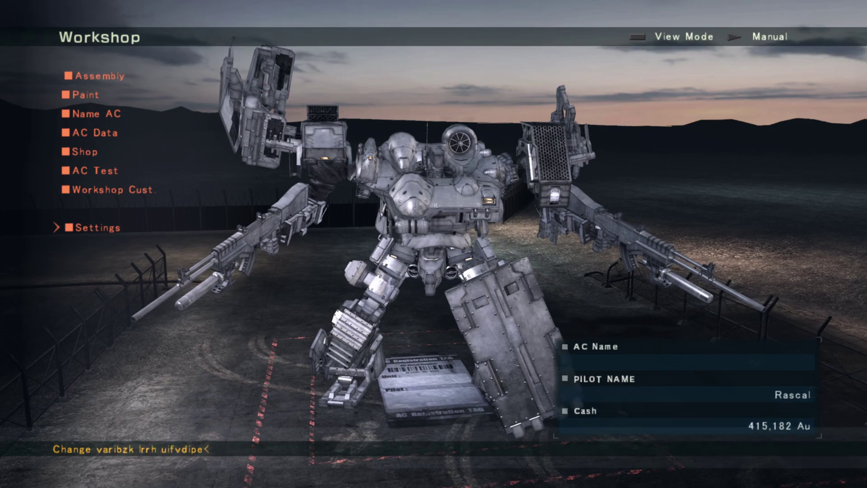
{"action": "key", "text": "Return"}
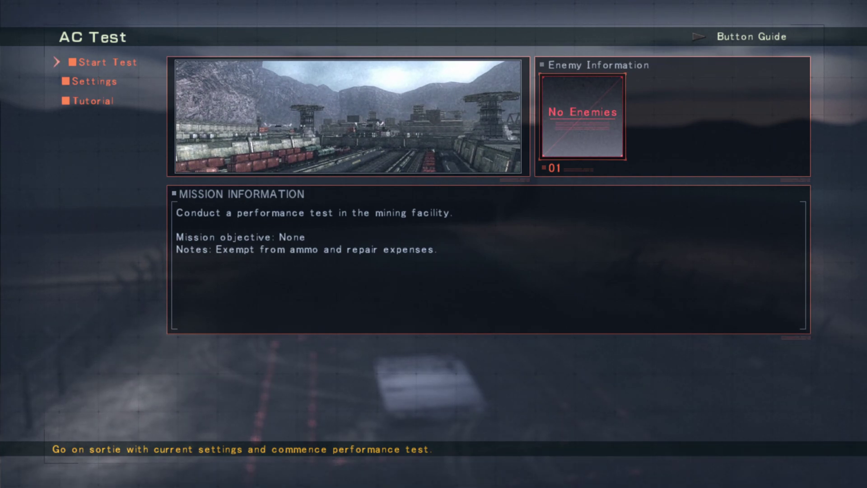
- Start the tutorial sortie, dismiss the movement tips, and walk, strafe and jump along the street
{"action": "key", "text": "Up"}
{"action": "key", "text": "Down"}
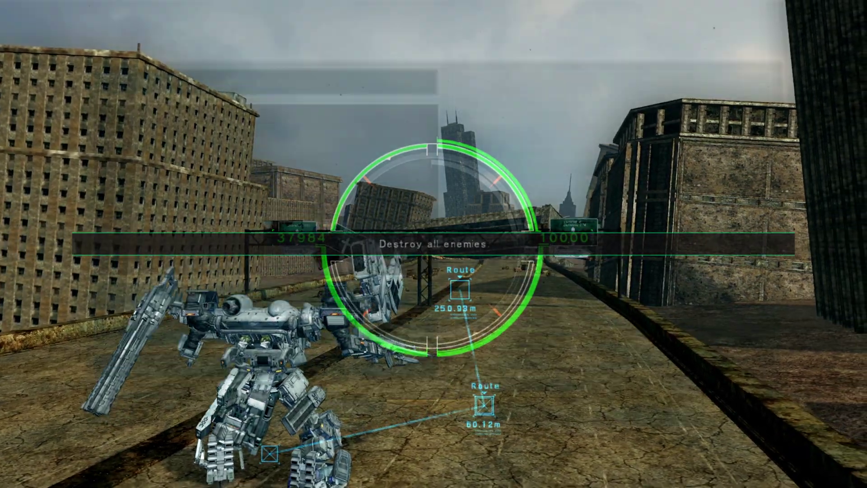
{"action": "key", "text": "Return"}
{"action": "key", "text": "Down"}
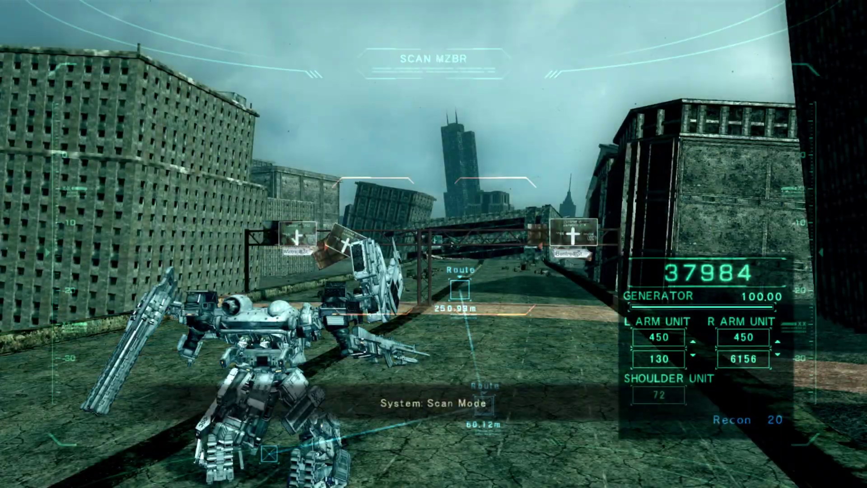
{"action": "key", "text": "Right"}
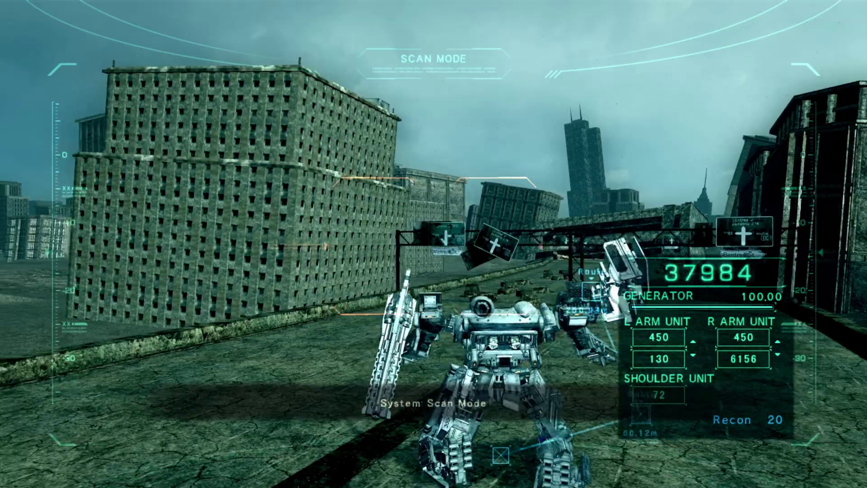
{"action": "key", "text": "Down"}
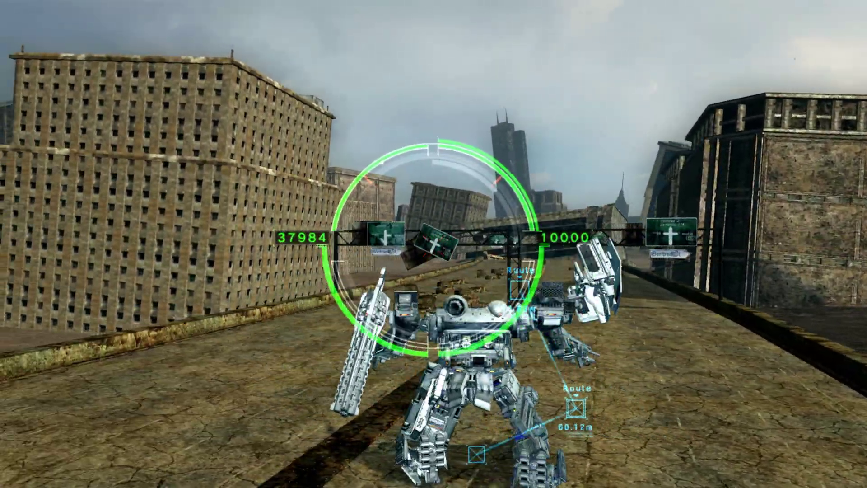
{"action": "key", "text": "Left"}
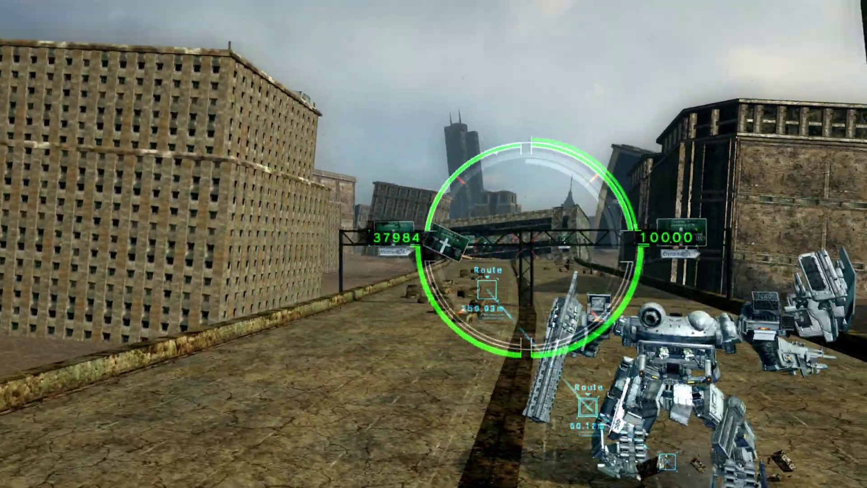
{"action": "key", "text": "Left"}
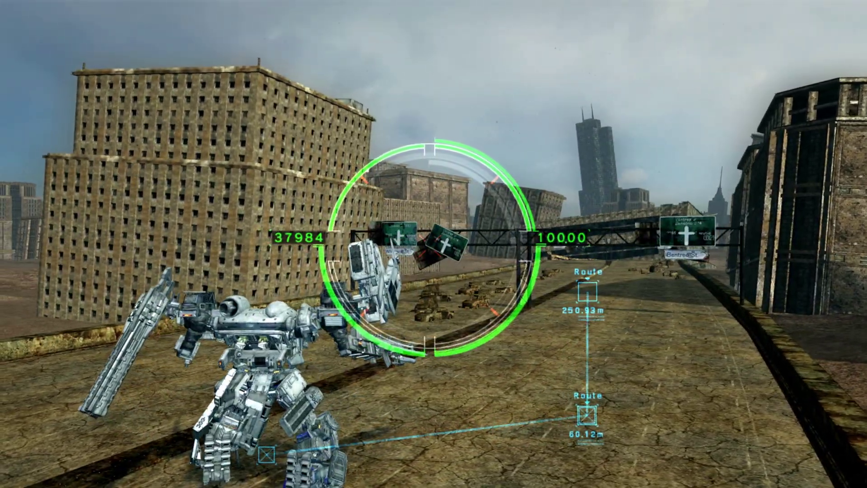
{"action": "key", "text": "space"}
{"action": "key", "text": "Down"}
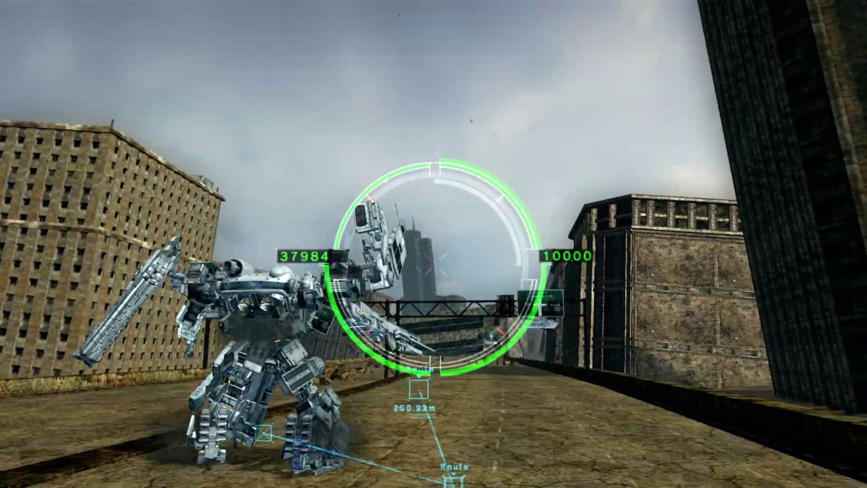
- Boost through the sign gantries, climb onto the rooftops, and drop back to walk forward
{"action": "key", "text": "Up"}
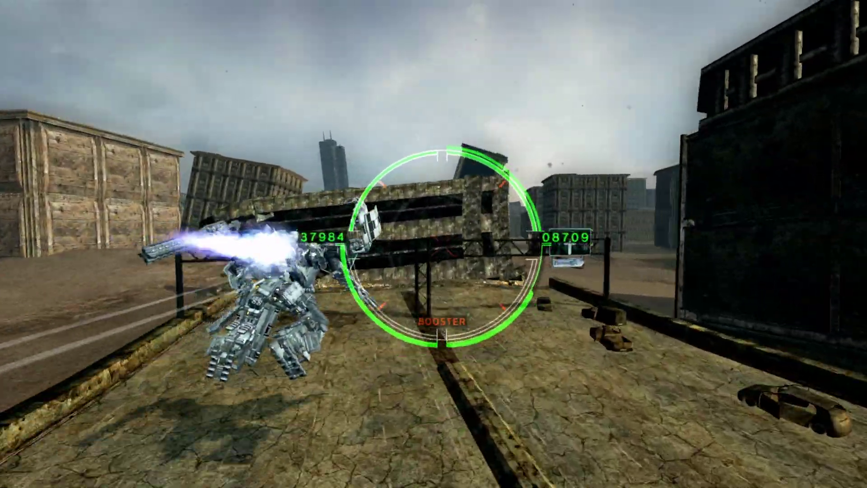
{"action": "key", "text": "Return"}
{"action": "key", "text": "Up"}
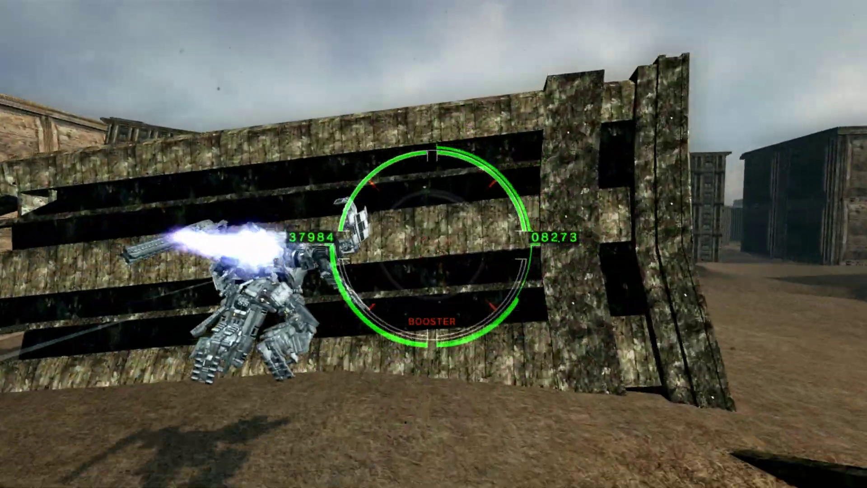
{"action": "key", "text": "space"}
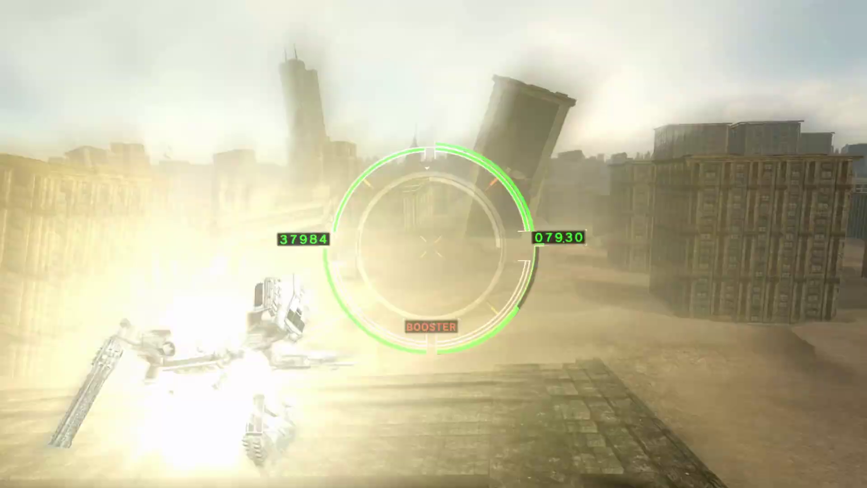
{"action": "key", "text": "Up"}
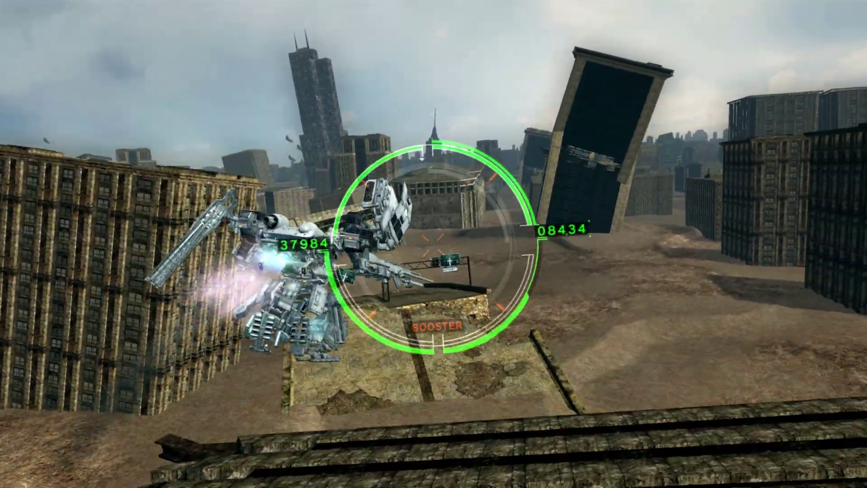
{"action": "key", "text": "Up"}
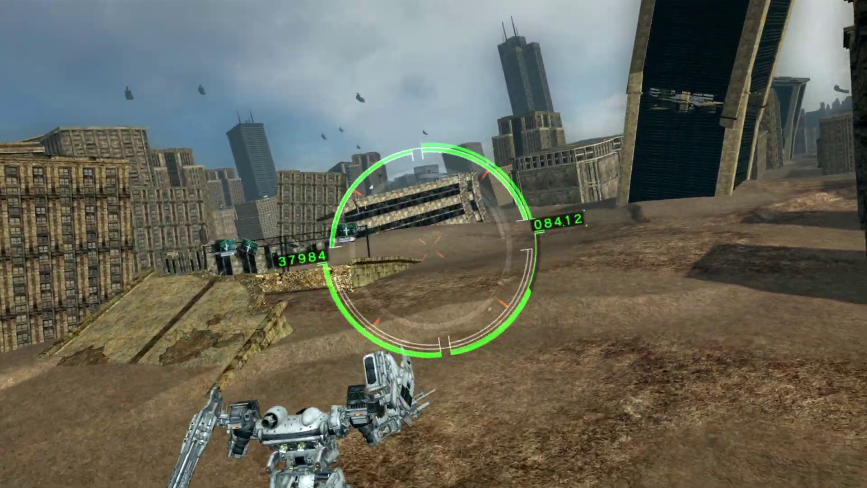
{"action": "key", "text": "Up"}
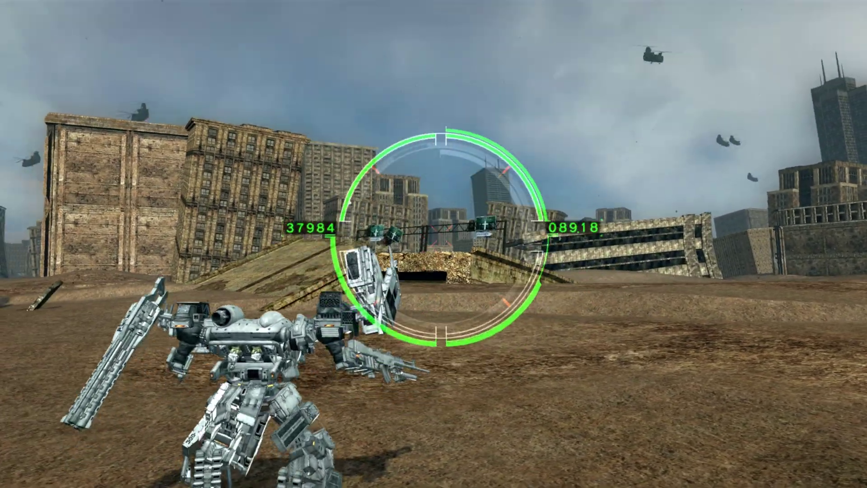
{"action": "key", "text": "Up"}
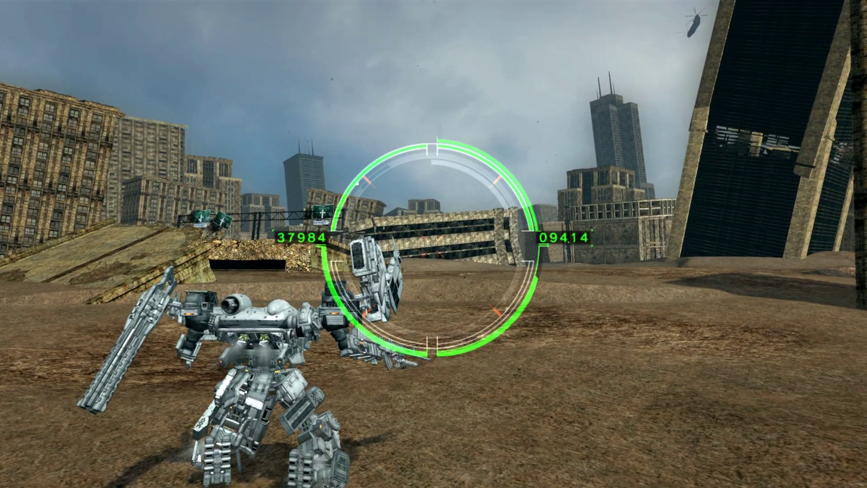